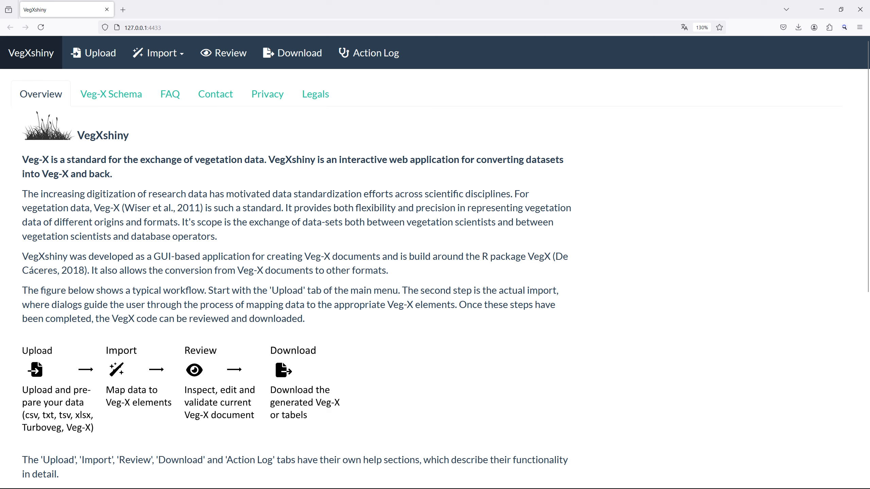
# - Upload the Excel file testdata.xlsx as a dataset for data handling
pyautogui.click(93, 52)
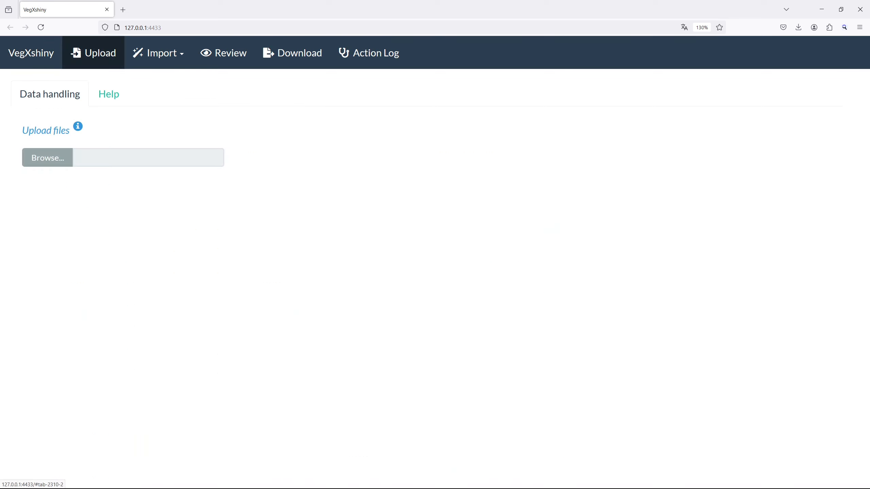
pyautogui.click(48, 158)
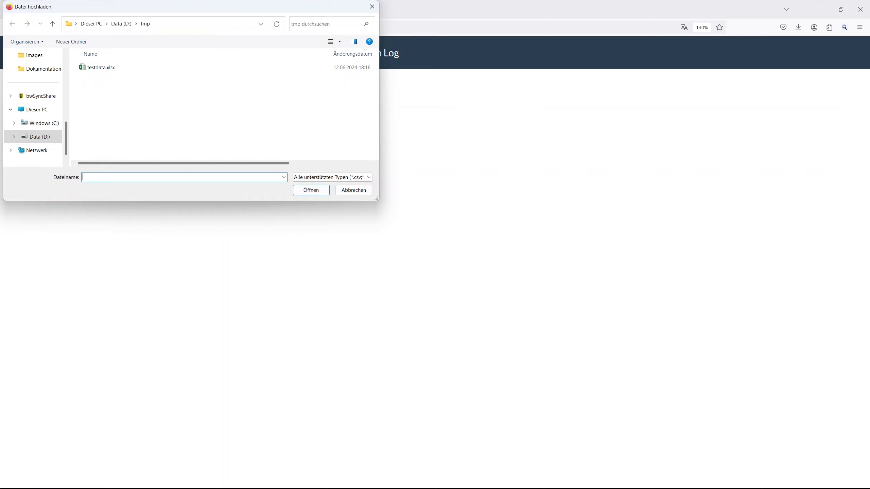
pyautogui.doubleClick(101, 67)
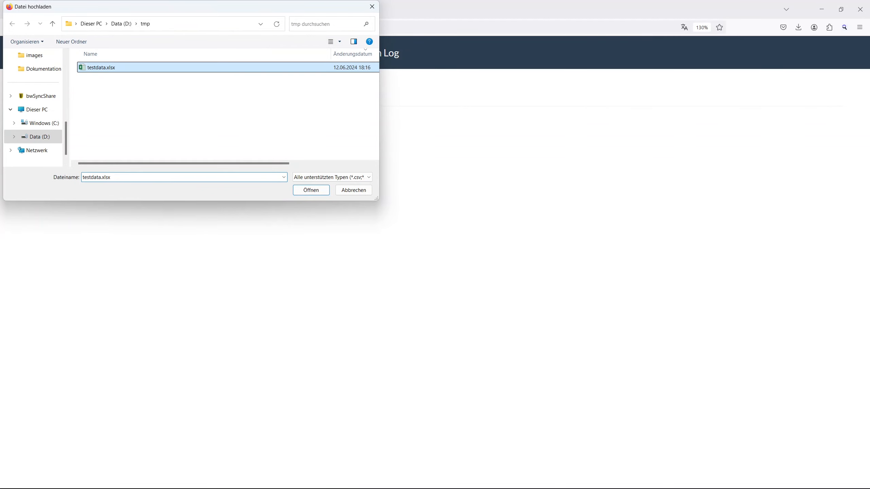
pyautogui.click(560, 127)
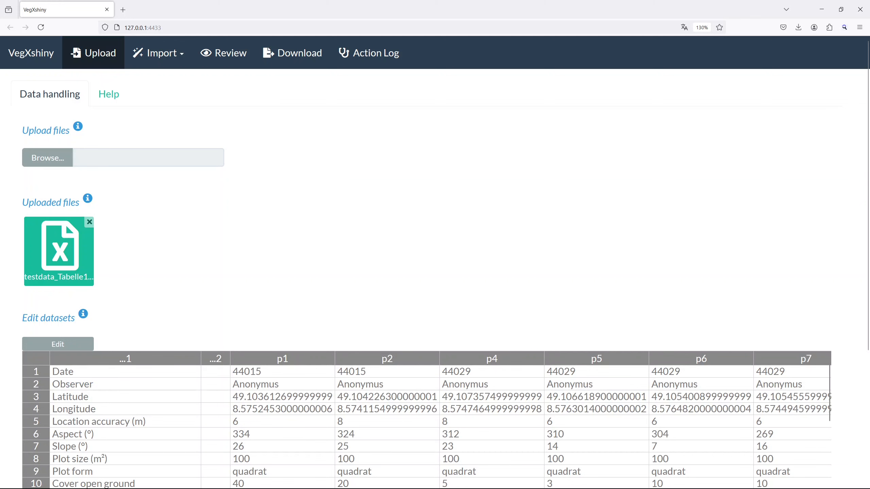
# - Put the uploaded dataset into edit mode and delete rows 2 to 16, from Observer through the Layer row
pyautogui.scroll(-5, 435, 260)
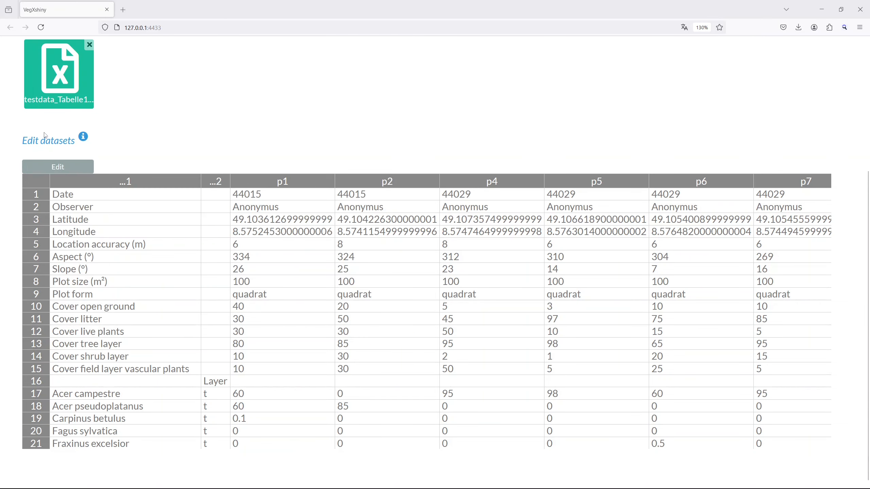
pyautogui.click(70, 171)
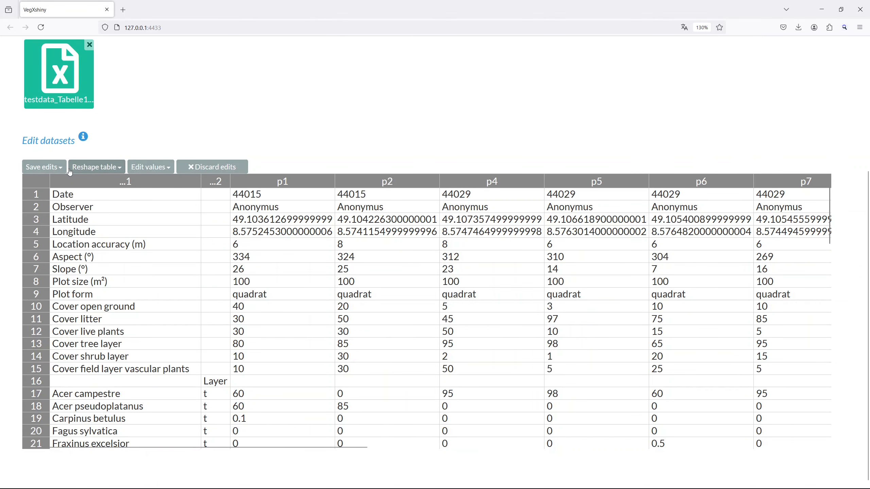
pyautogui.moveTo(35, 207); pyautogui.dragTo(34, 383)
pyautogui.rightClick(34, 383)
pyautogui.click(93, 292)
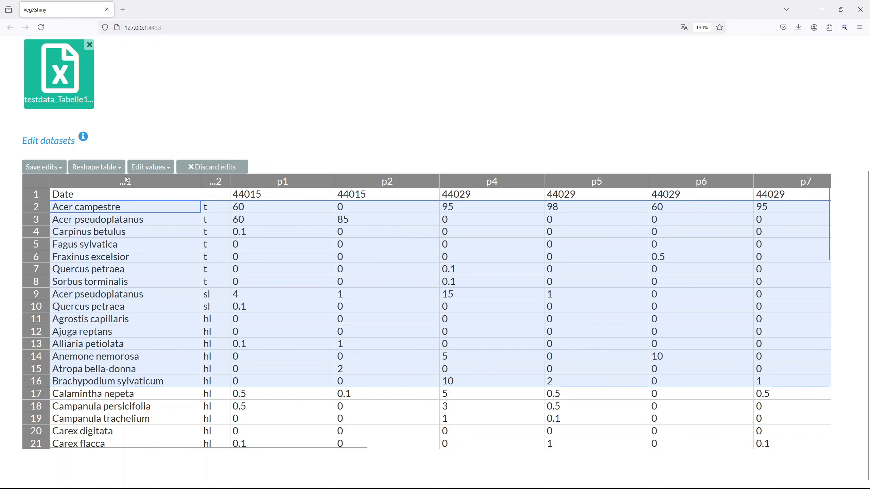
# - Merge columns ...1 and ...2 with the | separator into a new column named SpeciesAndLayers, removing the originals
pyautogui.click(115, 167)
pyautogui.click(110, 227)
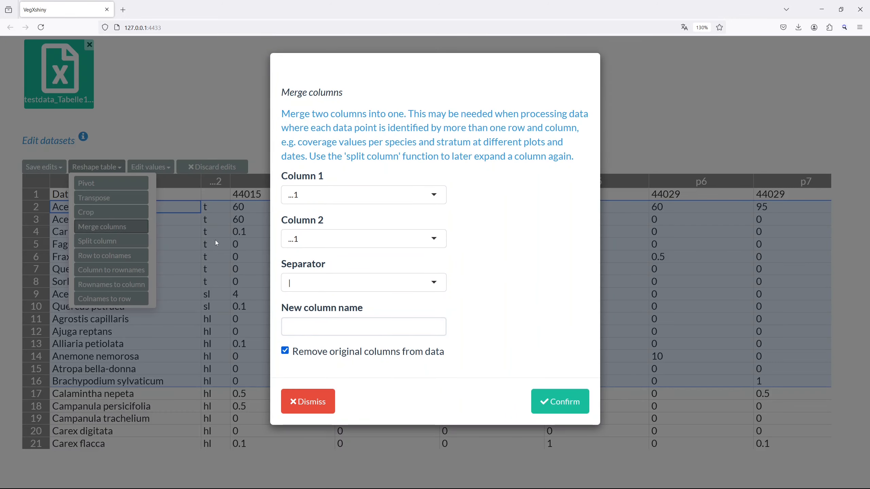
pyautogui.click(343, 239)
pyautogui.click(308, 273)
pyautogui.click(317, 332)
pyautogui.write('S')
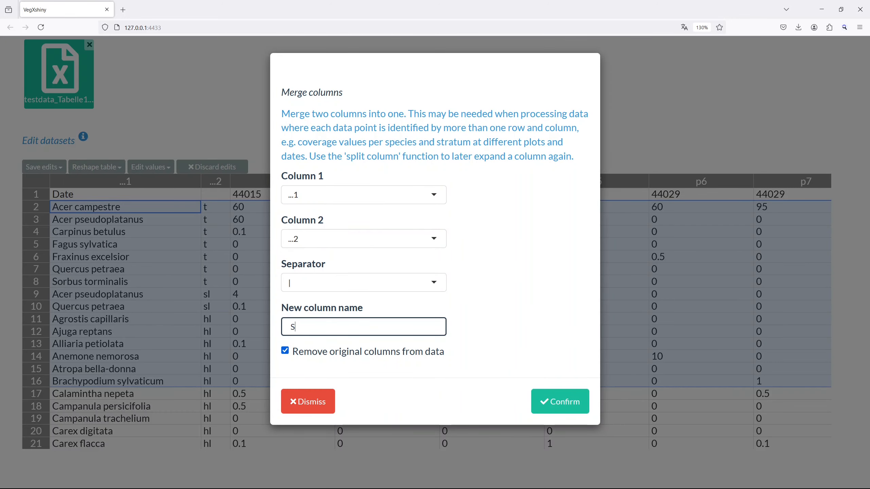
pyautogui.write('peciesAndLayers')
pyautogui.click(560, 402)
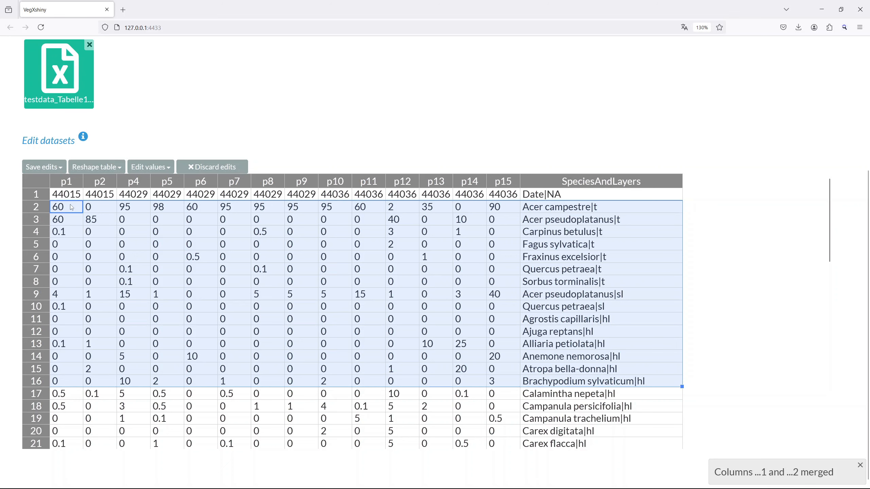
# - Transpose the table and create its column names from the SpeciesAndLayers row
pyautogui.click(97, 171)
pyautogui.click(95, 199)
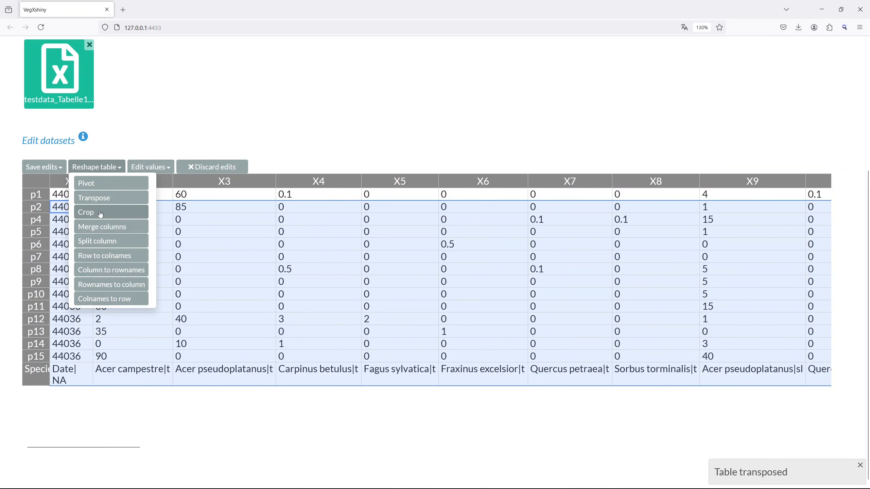
pyautogui.click(114, 254)
pyautogui.click(368, 96)
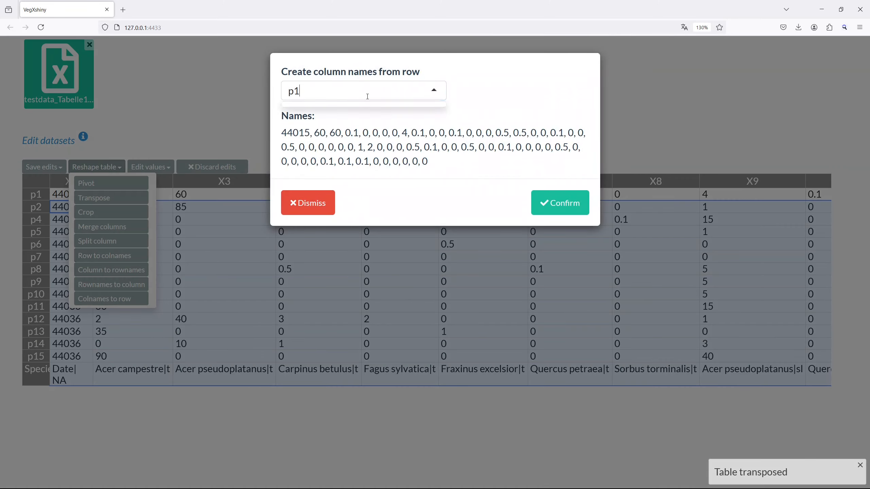
pyautogui.scroll(-5, 343, 154)
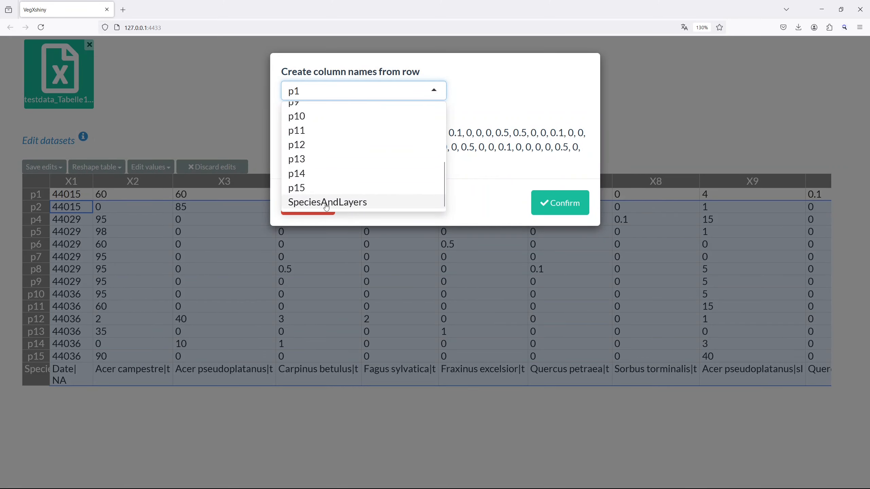
pyautogui.click(327, 204)
pyautogui.click(559, 457)
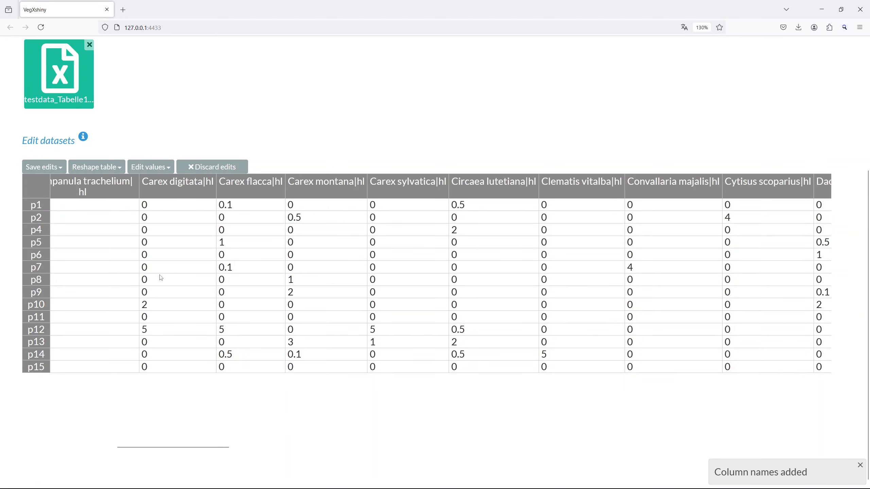
# - Reformat the dates in the Date|NA column using excel-win as the original format
pyautogui.hscroll(-10, 161, 278)
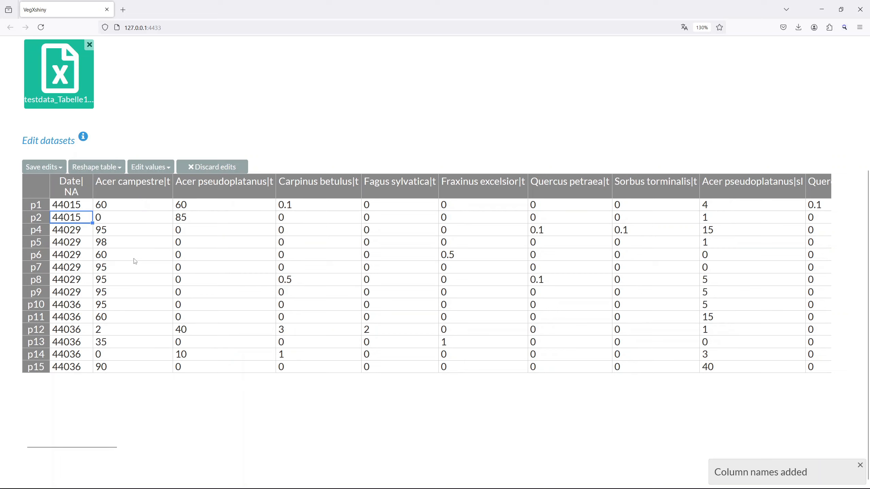
pyautogui.click(87, 188)
pyautogui.click(151, 167)
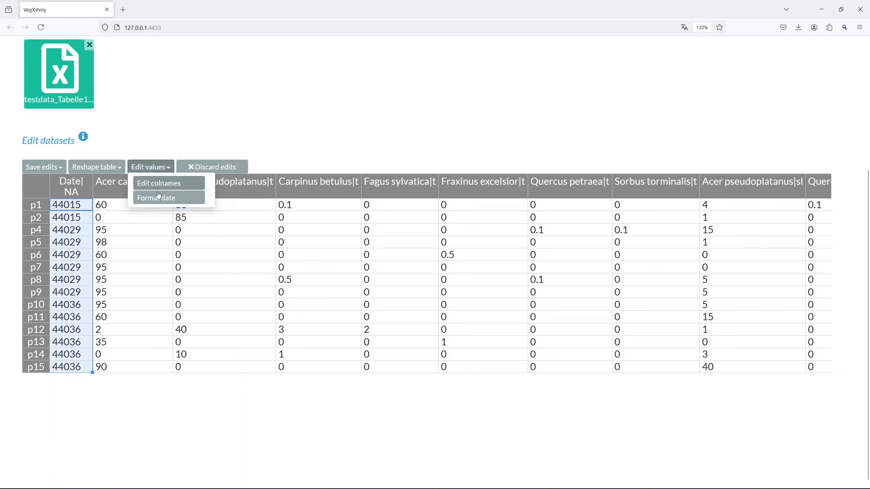
pyautogui.click(170, 198)
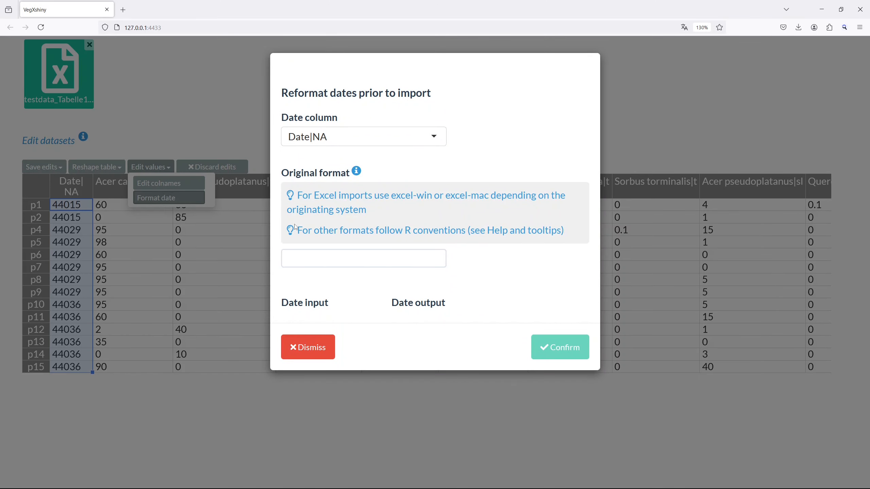
pyautogui.click(297, 256)
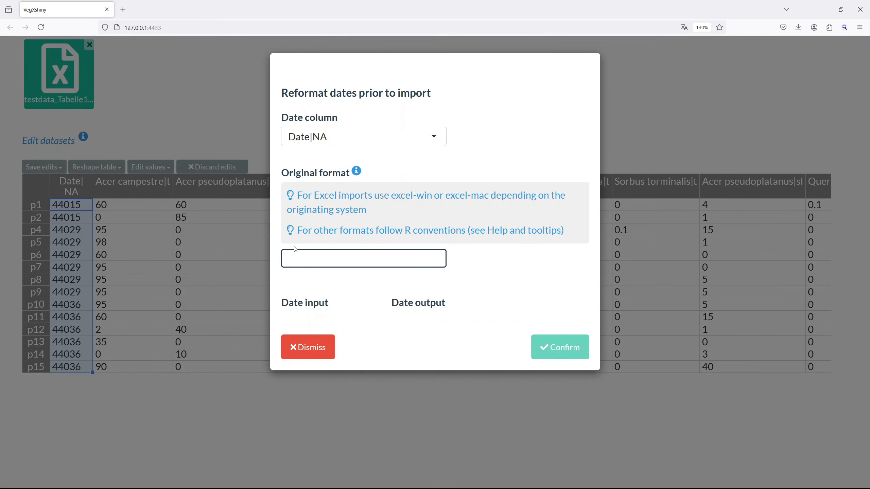
pyautogui.write('excel-win')
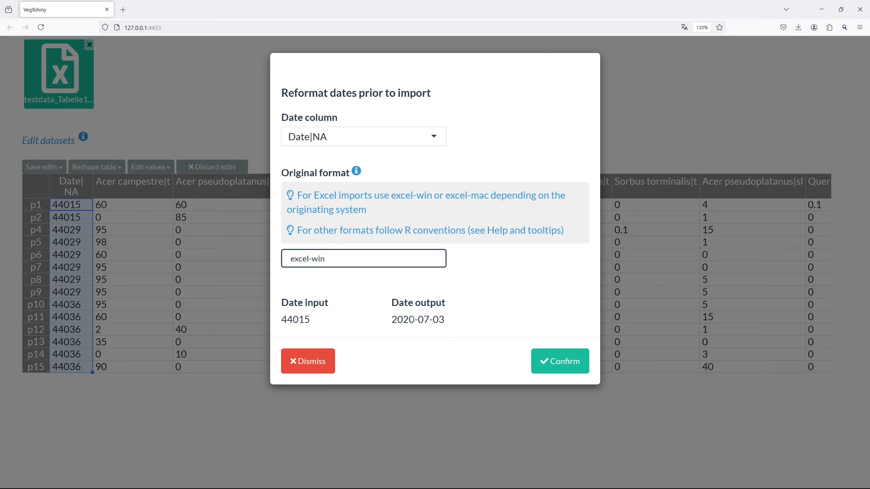
pyautogui.moveTo(359, 174)
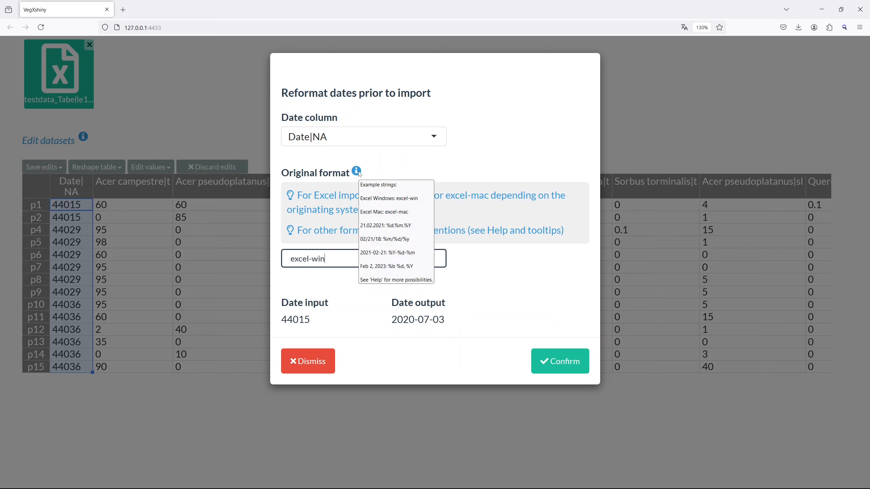
pyautogui.click(557, 365)
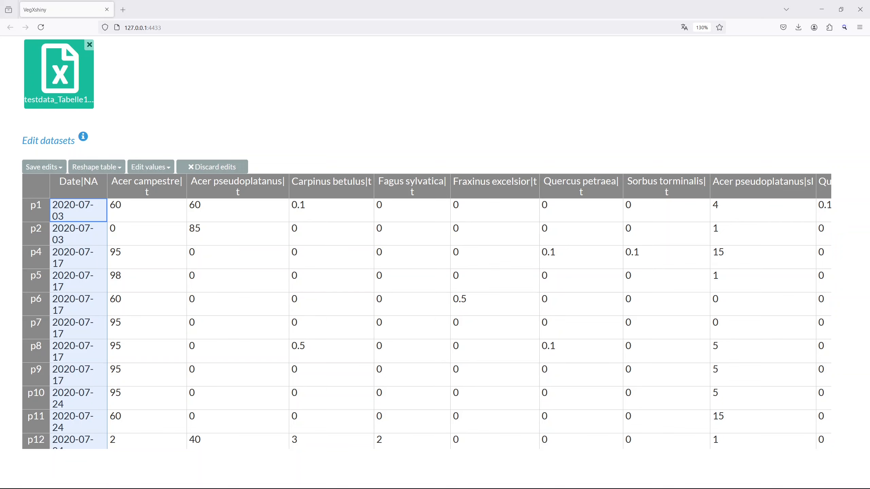
# - Convert the row names into a new column named Plots
pyautogui.click(97, 167)
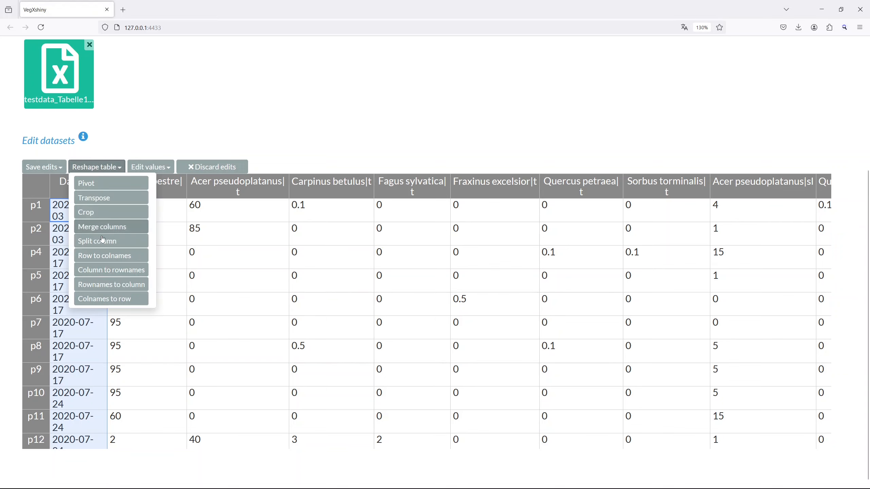
pyautogui.click(106, 288)
pyautogui.click(382, 88)
pyautogui.write('P')
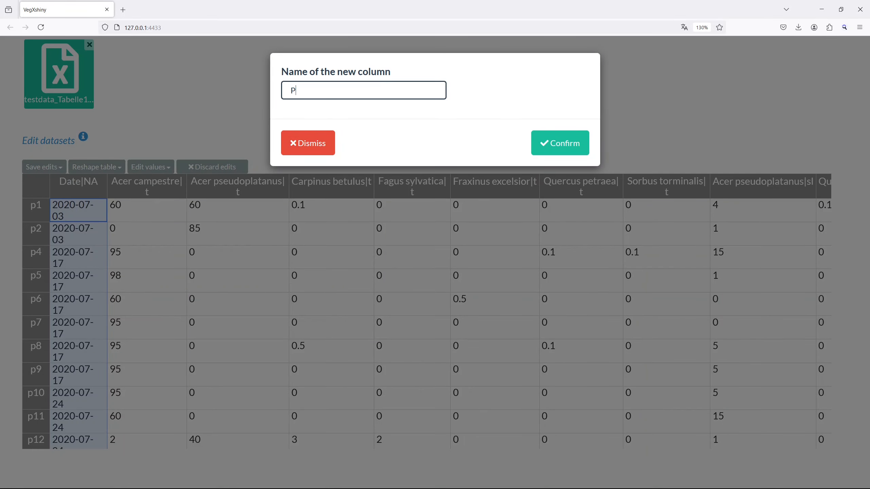
pyautogui.write('lots')
pyautogui.press('Return')
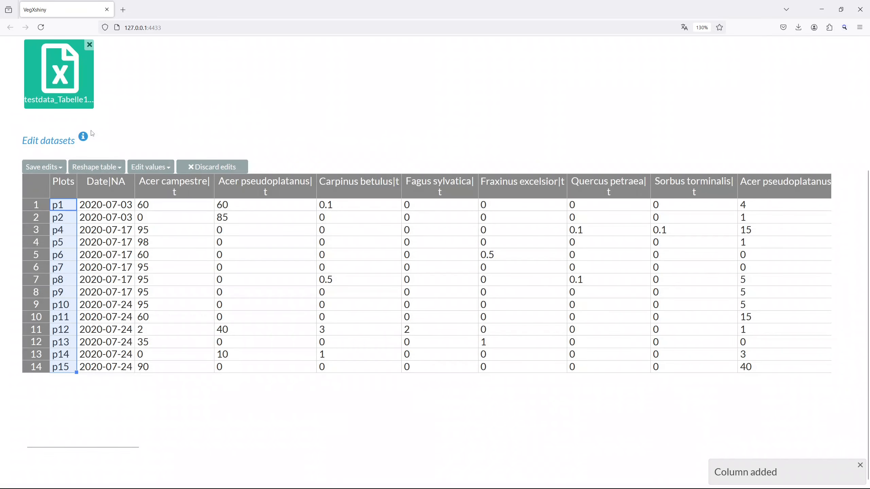
# - Save the edited table as a new dataset named Species
pyautogui.click(36, 168)
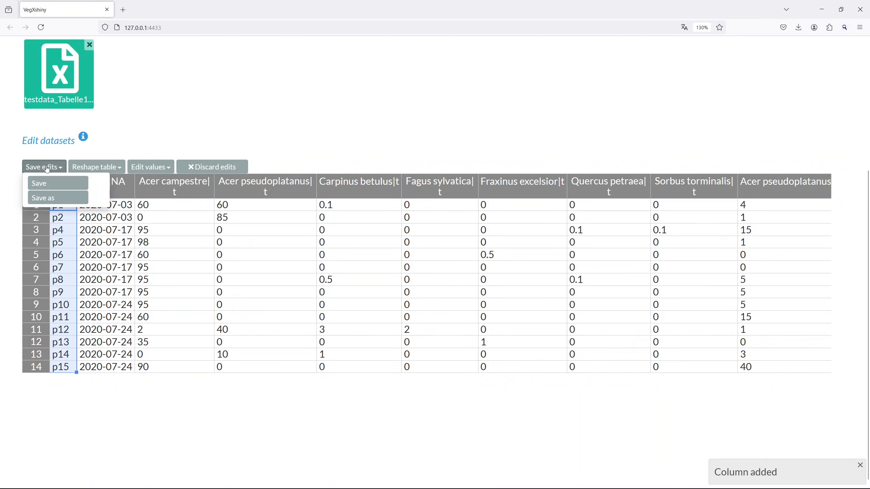
pyautogui.click(48, 198)
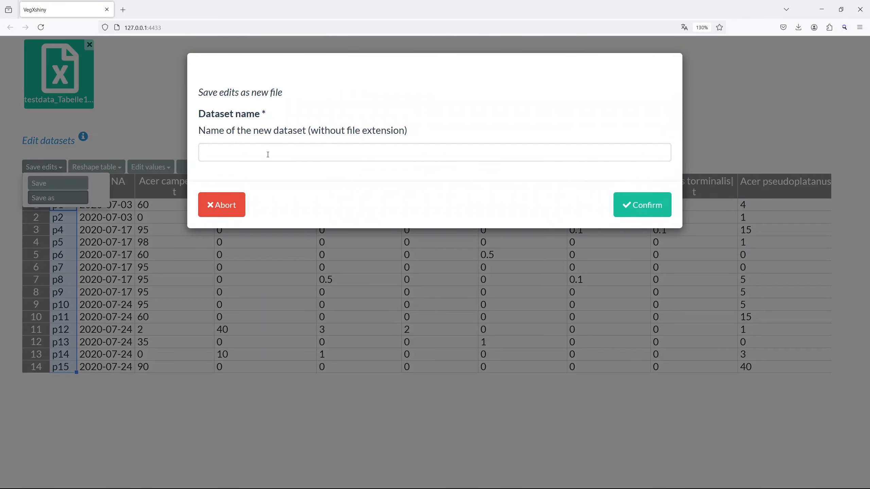
pyautogui.click(265, 151)
pyautogui.write('Species')
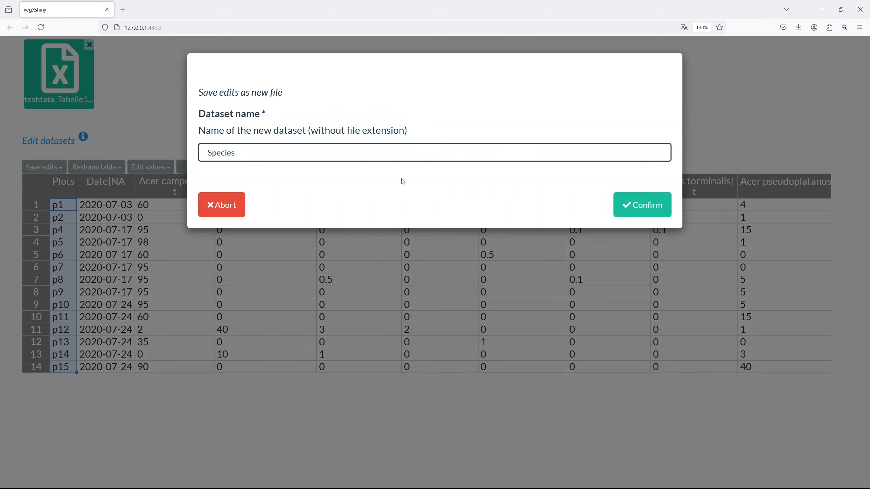
pyautogui.click(637, 205)
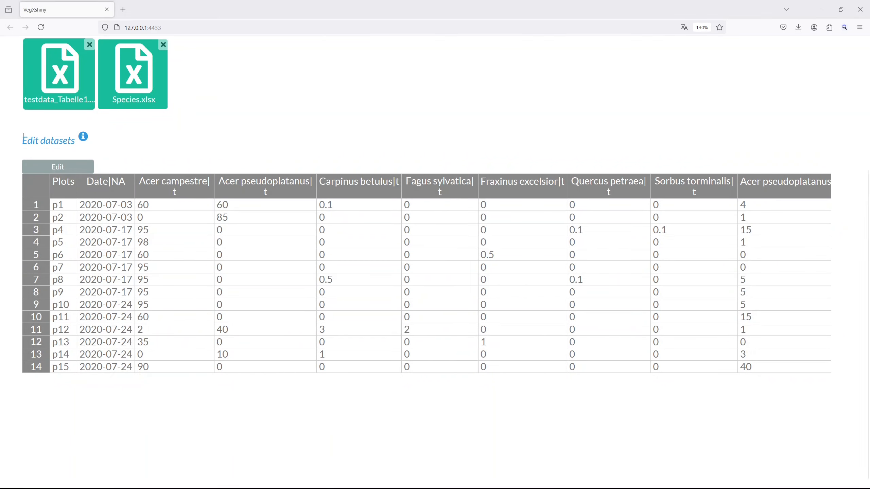
# - Start a Pivot of the Species table with Plots and Date|NA as the ID columns
pyautogui.click(68, 168)
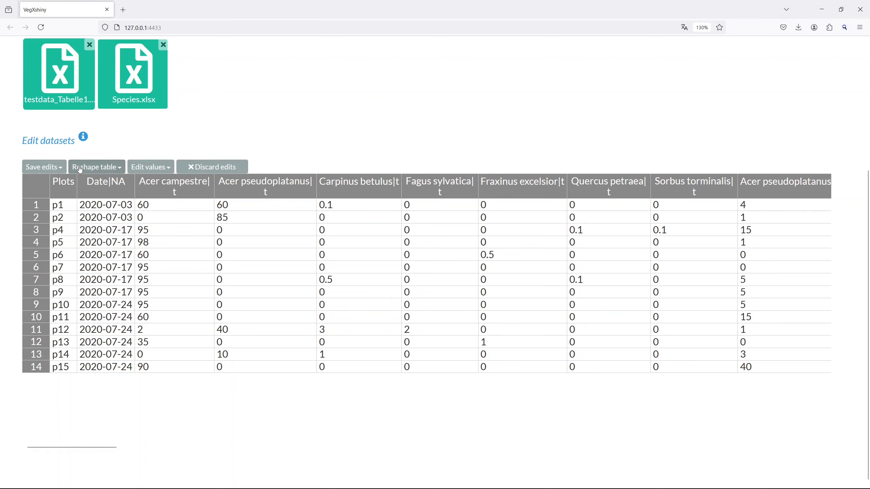
pyautogui.click(79, 168)
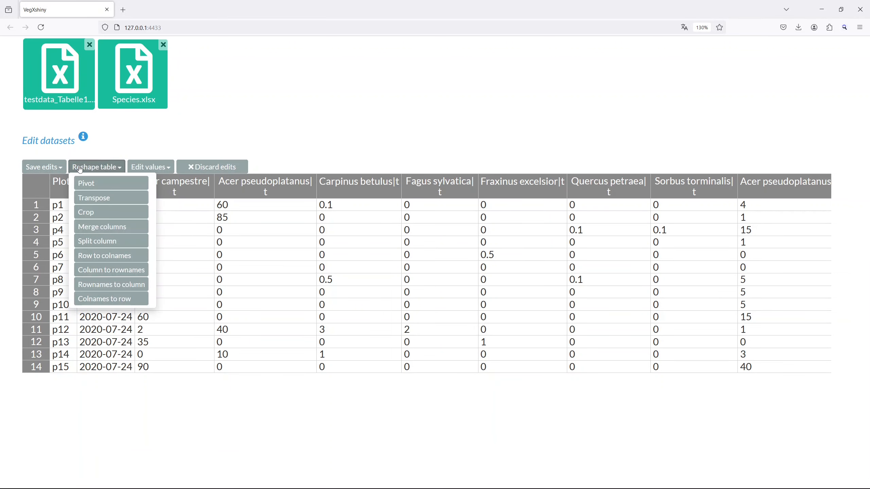
pyautogui.click(87, 183)
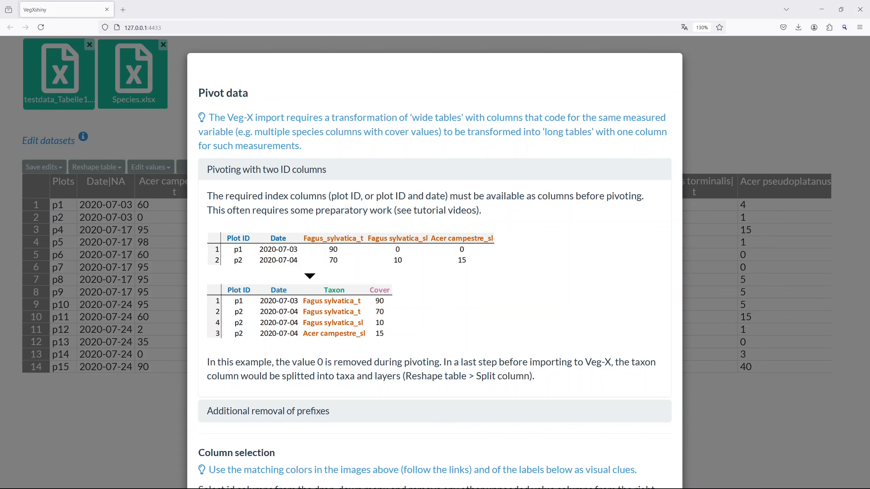
pyautogui.scroll(-6, 261, 260)
pyautogui.click(260, 260)
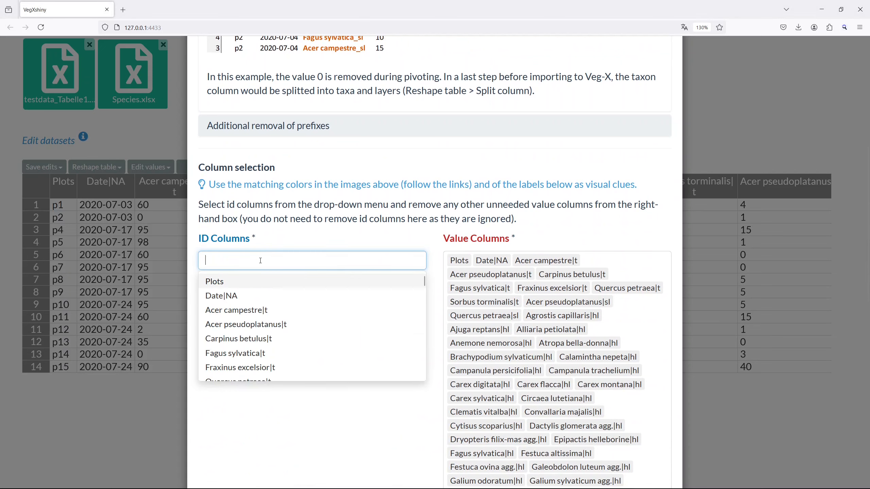
pyautogui.click(227, 282)
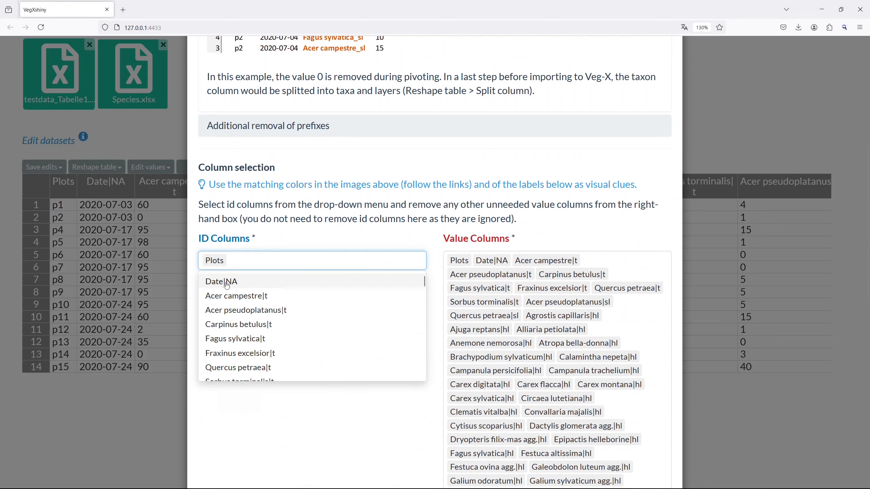
pyautogui.click(227, 283)
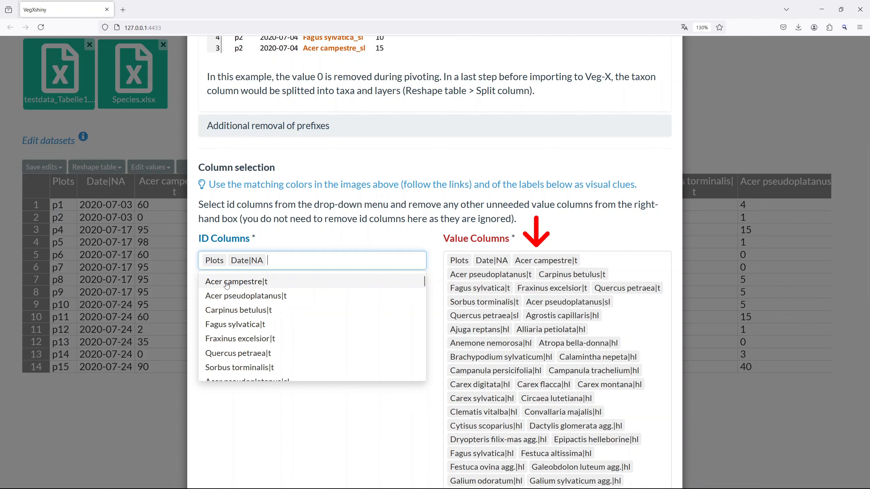
# - Name the pivoted label column Species and the measurement column Cover, exclude values of 0, and run the pivot
pyautogui.scroll(-8, 342, 415)
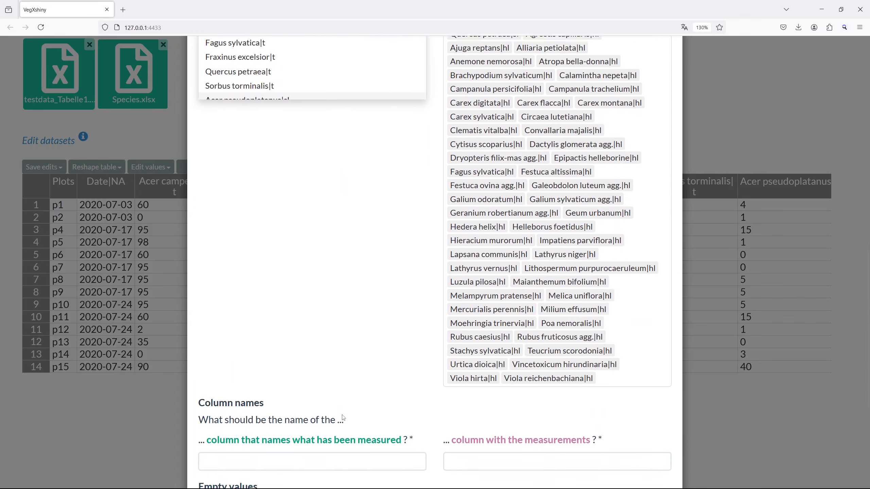
pyautogui.scroll(-4, 343, 418)
pyautogui.click(286, 315)
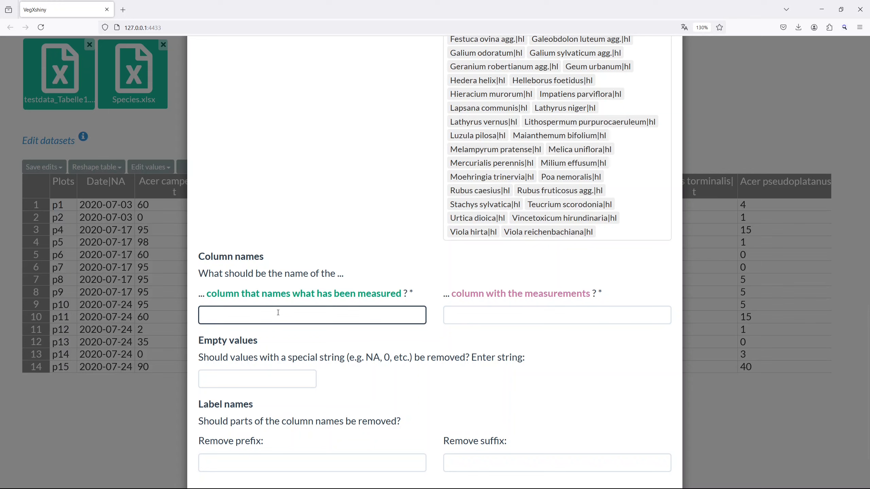
pyautogui.write('Species')
pyautogui.click(472, 314)
pyautogui.write('Cover')
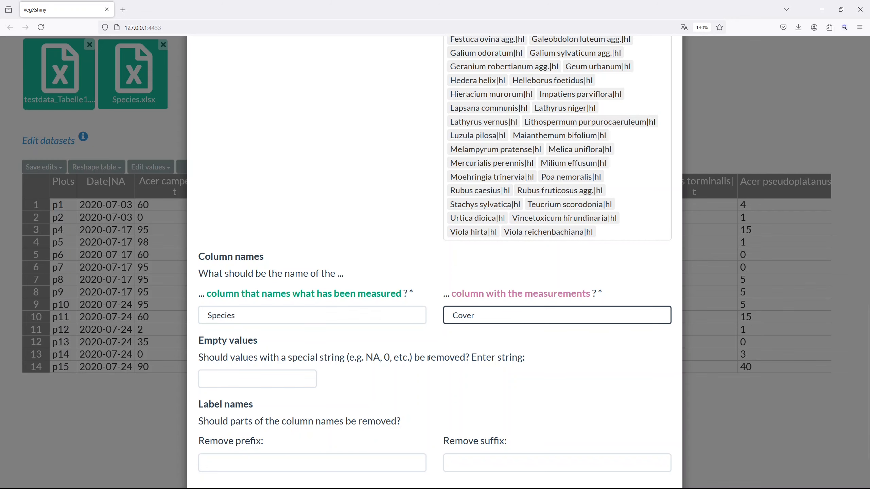
pyautogui.click(307, 383)
pyautogui.write('0')
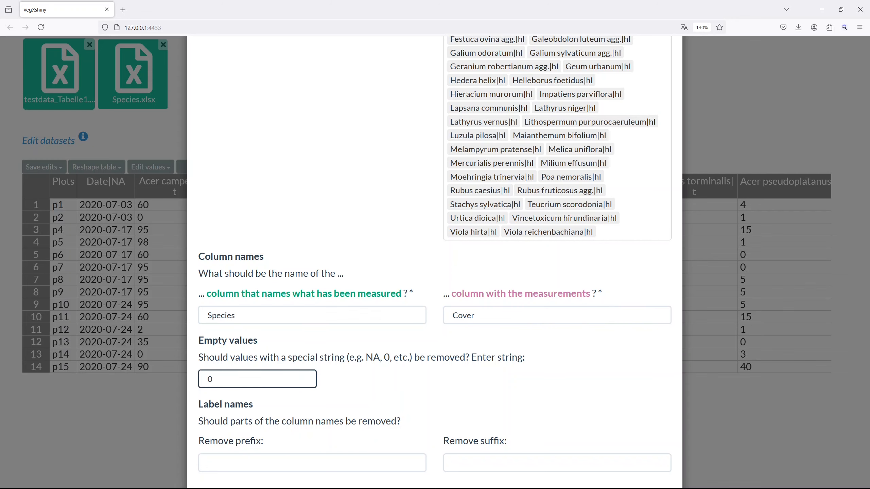
pyautogui.scroll(-2, 179, 434)
pyautogui.click(639, 445)
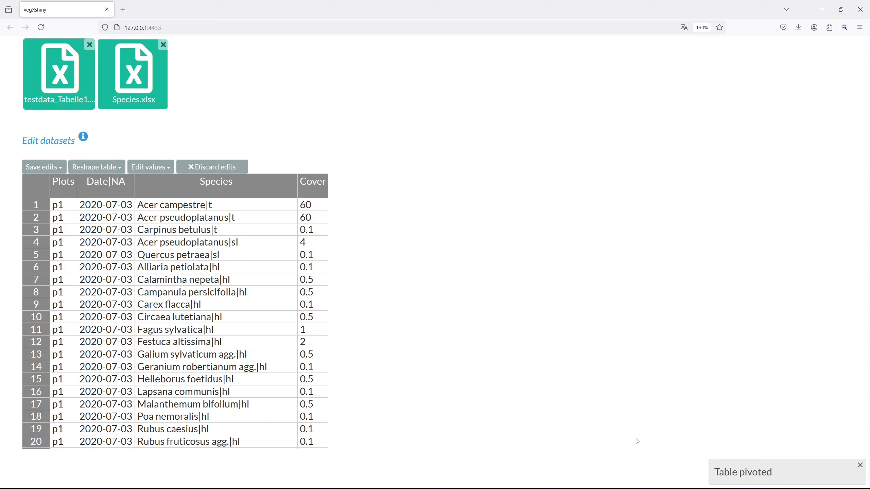
# - Split the Species column at the | separator into columns named Species and Layers, removing the original column
pyautogui.click(106, 169)
pyautogui.click(96, 241)
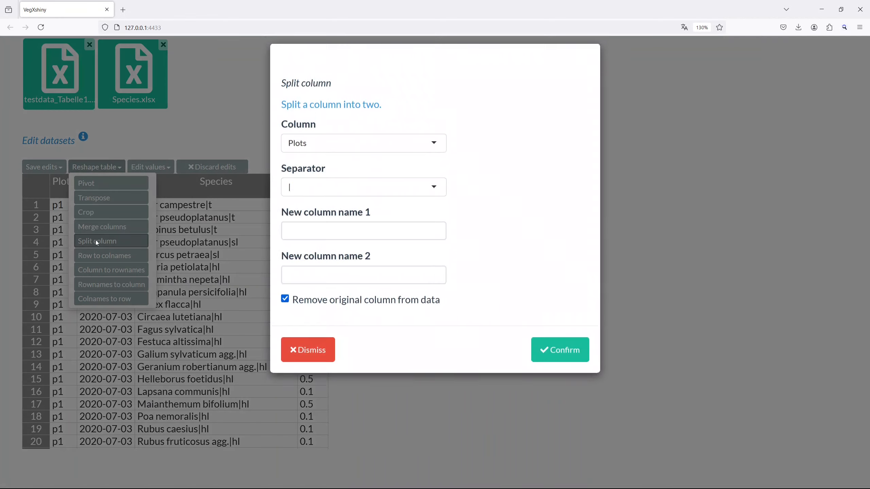
pyautogui.click(337, 153)
pyautogui.click(317, 203)
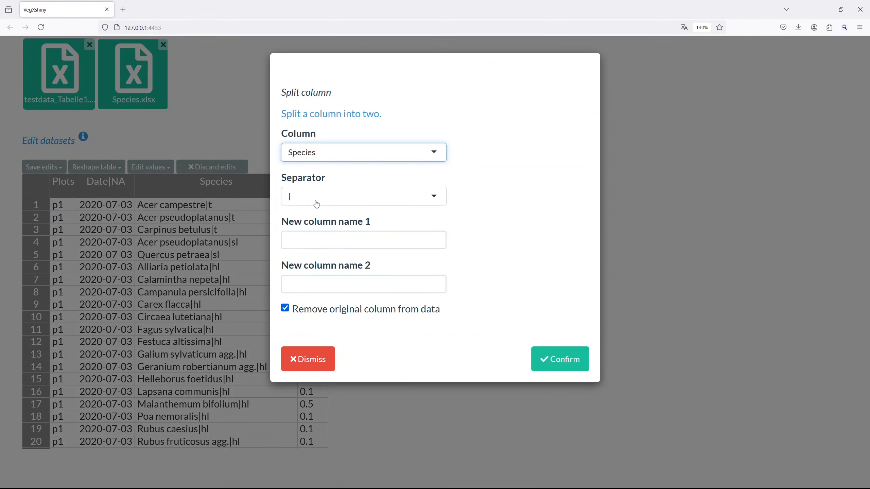
pyautogui.click(312, 244)
pyautogui.write('Species')
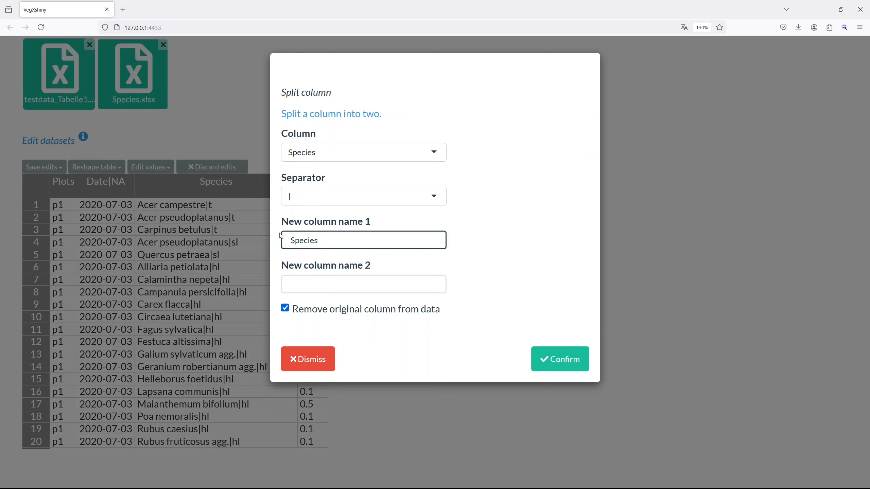
pyautogui.press('Tab')
pyautogui.write('Layers')
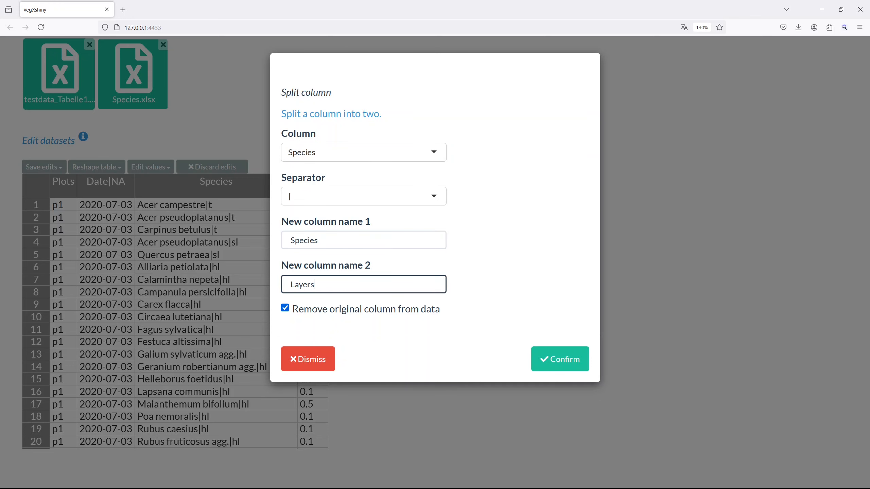
pyautogui.click(546, 360)
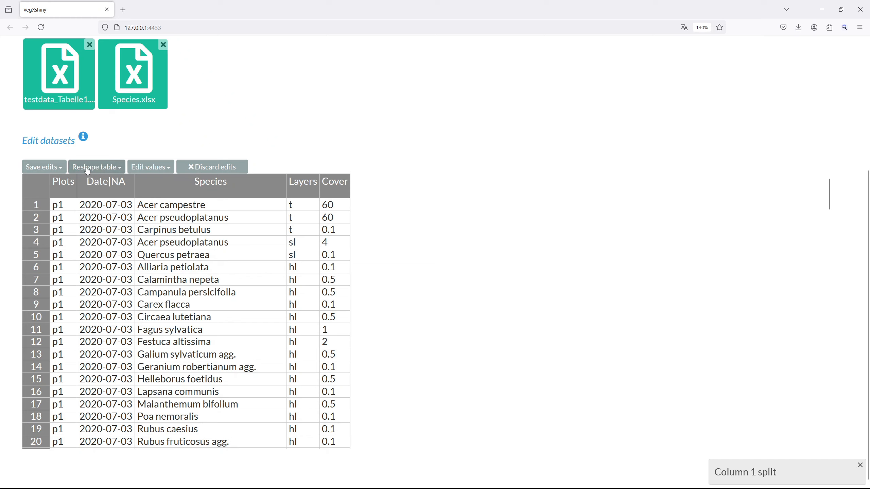
# - Rename the Date|NA column as Date
pyautogui.click(150, 167)
pyautogui.click(144, 183)
pyautogui.click(346, 89)
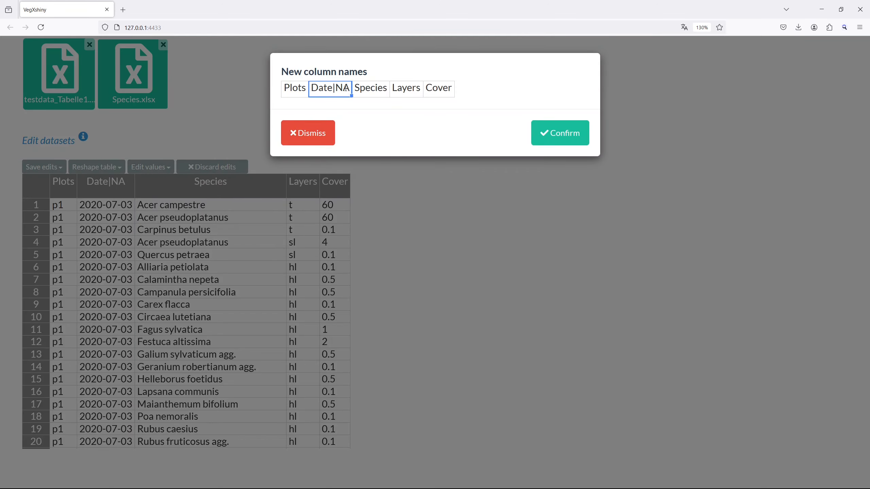
pyautogui.press('BackSpace')
pyautogui.press('BackSpace')
pyautogui.press('BackSpace')
pyautogui.click(534, 135)
# - Save the edits to the existing Species dataset
pyautogui.click(43, 167)
pyautogui.click(51, 183)
pyautogui.click(643, 169)
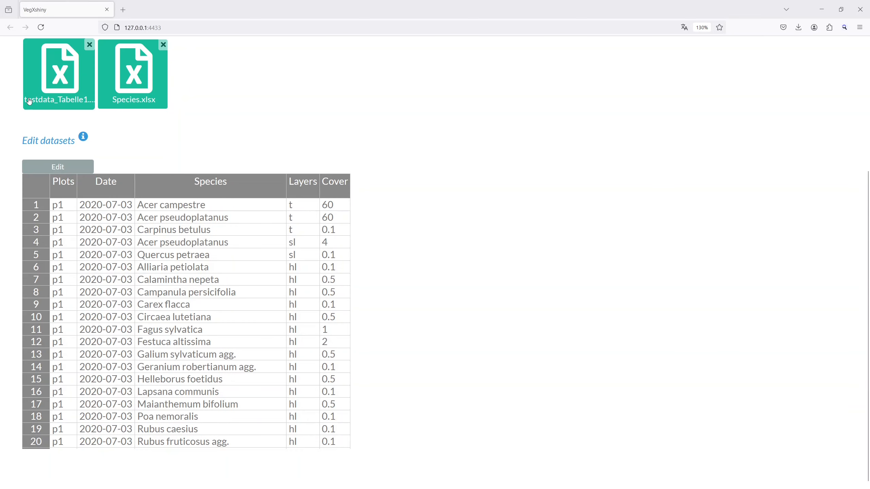
# - Open the testdata_Tabelle1 dataset for editing and crop it to rows 1 to 15, Date through Cover field layer vascular plants
pyautogui.click(51, 91)
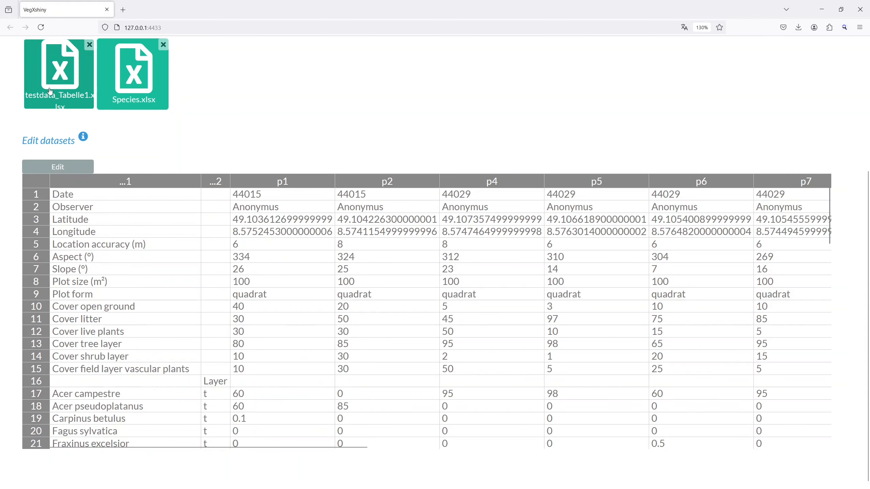
pyautogui.click(79, 167)
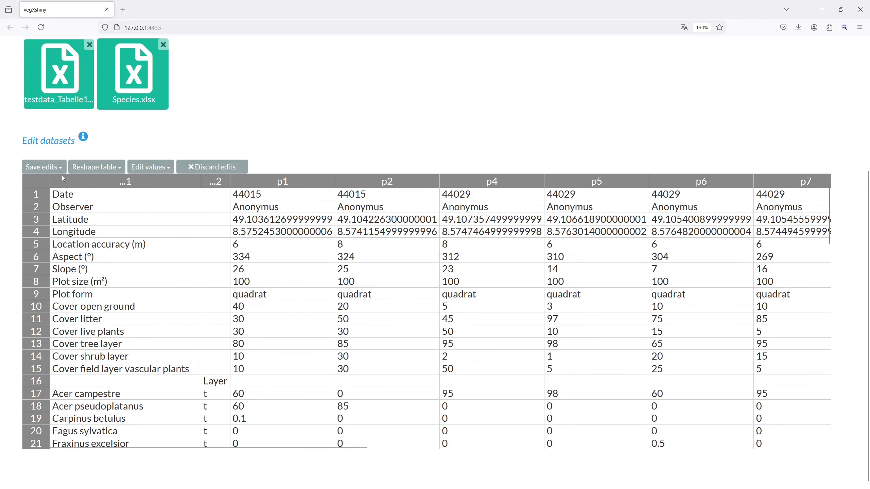
pyautogui.moveTo(43, 194); pyautogui.dragTo(45, 374)
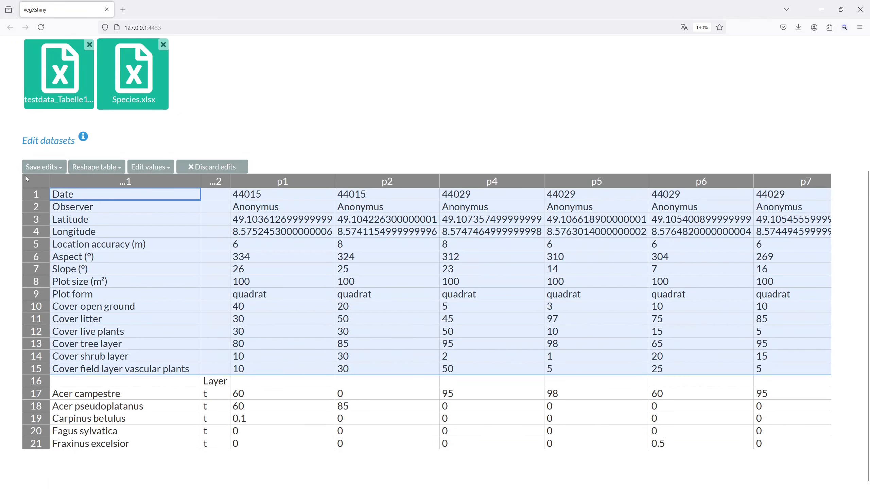
pyautogui.click(96, 167)
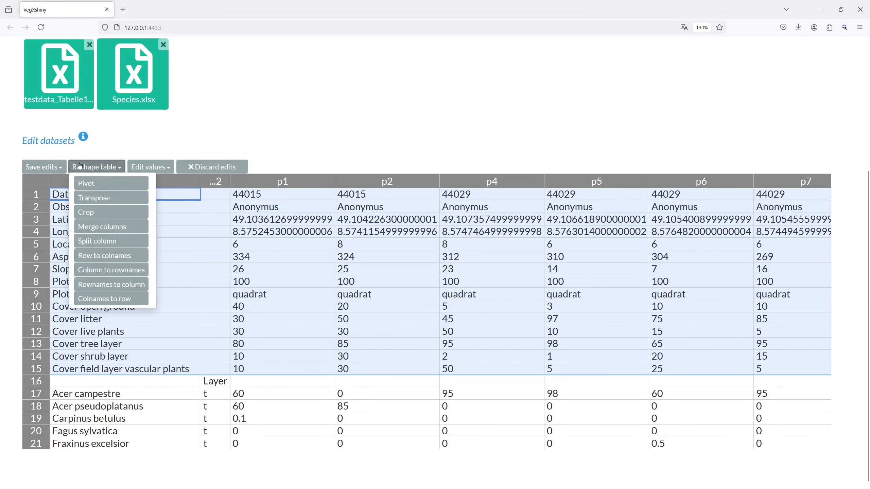
pyautogui.click(91, 212)
pyautogui.click(631, 204)
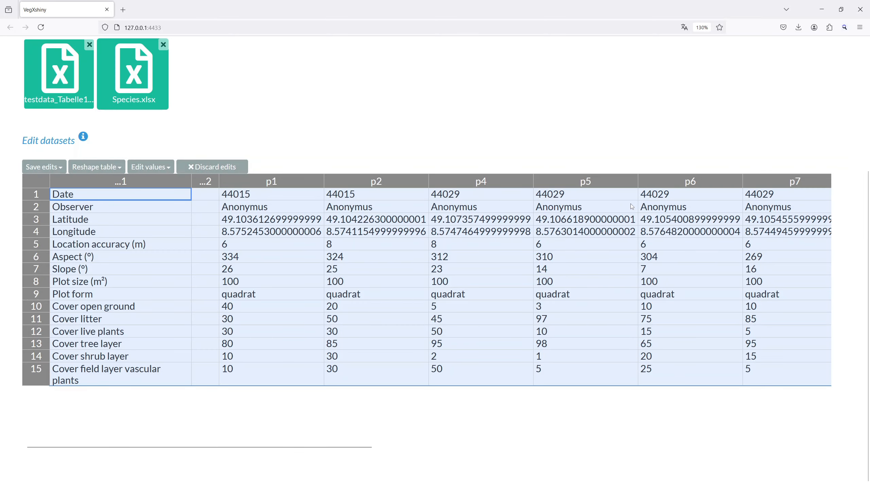
# - Remove the empty second column, labelled ...2, from the cropped table
pyautogui.click(205, 182)
pyautogui.rightClick(207, 181)
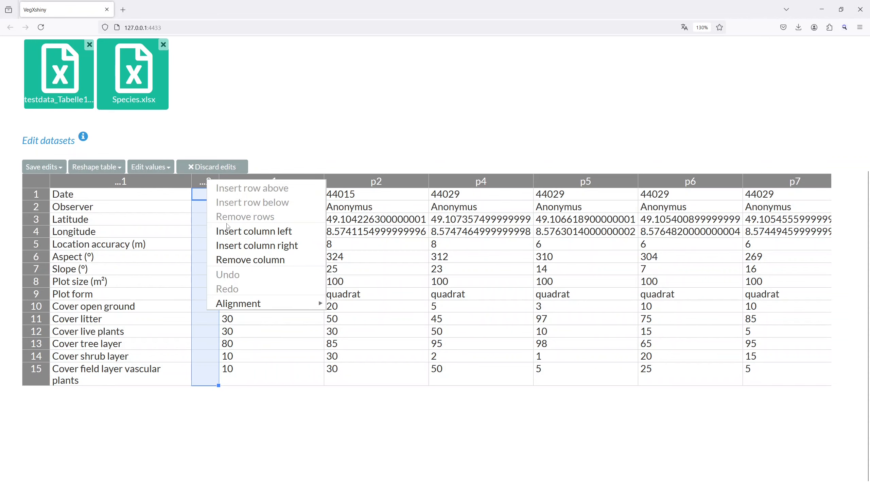
pyautogui.click(234, 261)
# - Save the cropped table as a new dataset named Header
pyautogui.click(44, 167)
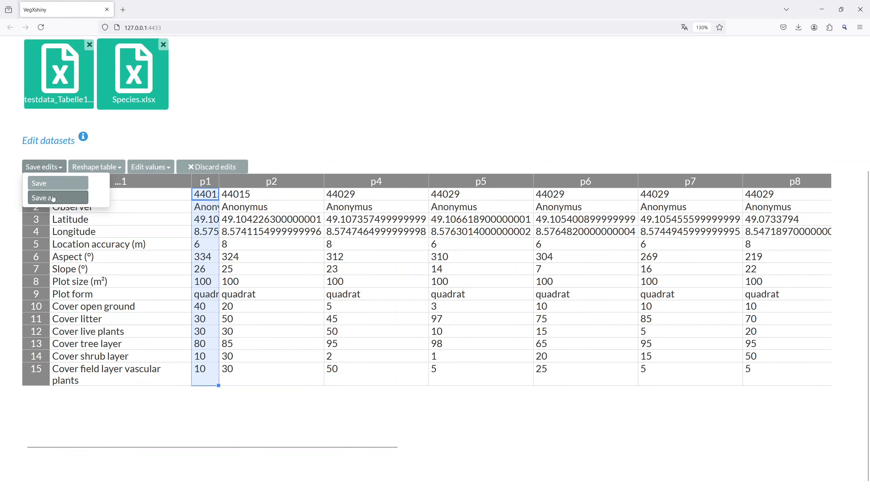
pyautogui.click(57, 198)
pyautogui.click(284, 153)
pyautogui.write('Header')
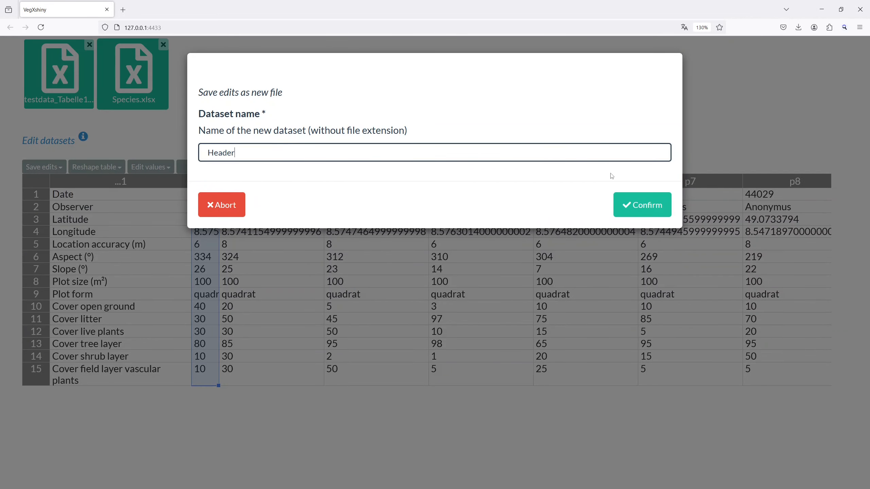
pyautogui.click(638, 205)
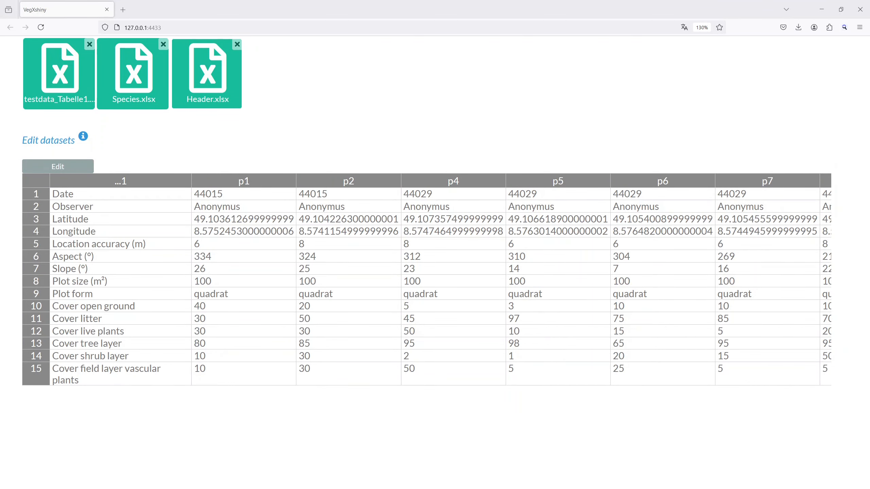
# - Transpose the Header table and convert its first row, ...1, into the column names
pyautogui.click(58, 166)
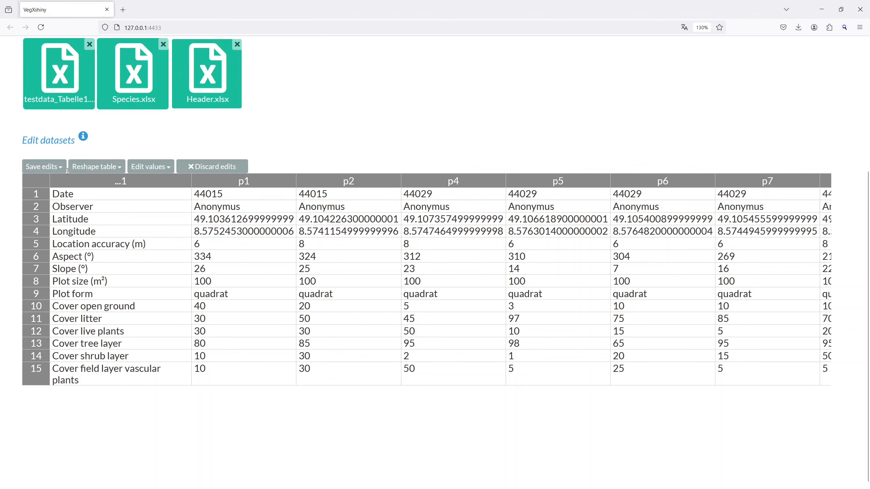
pyautogui.click(97, 166)
pyautogui.click(91, 198)
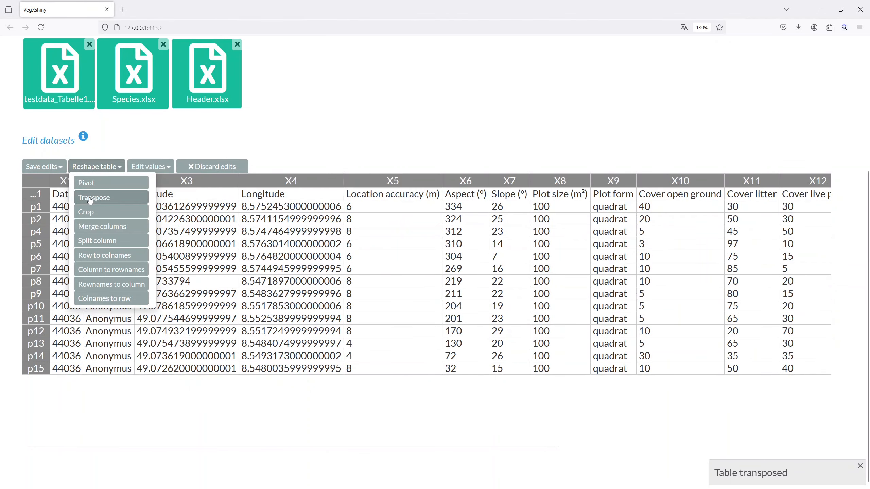
pyautogui.click(97, 255)
pyautogui.click(565, 223)
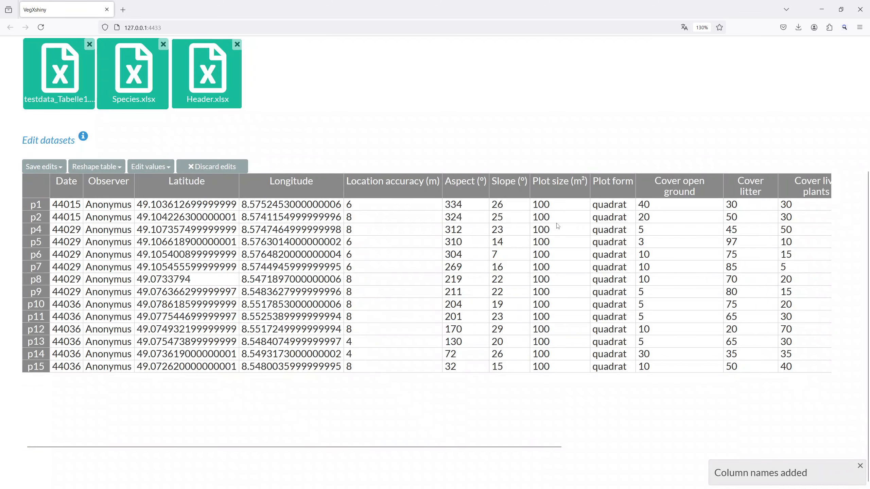
# - Convert the Header table's row names into a new column named Plots
pyautogui.click(99, 167)
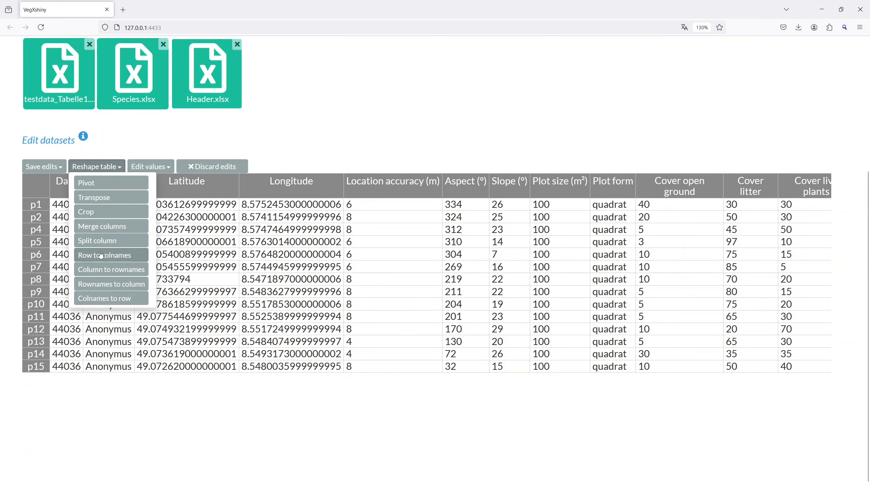
pyautogui.click(103, 284)
pyautogui.write('Plots')
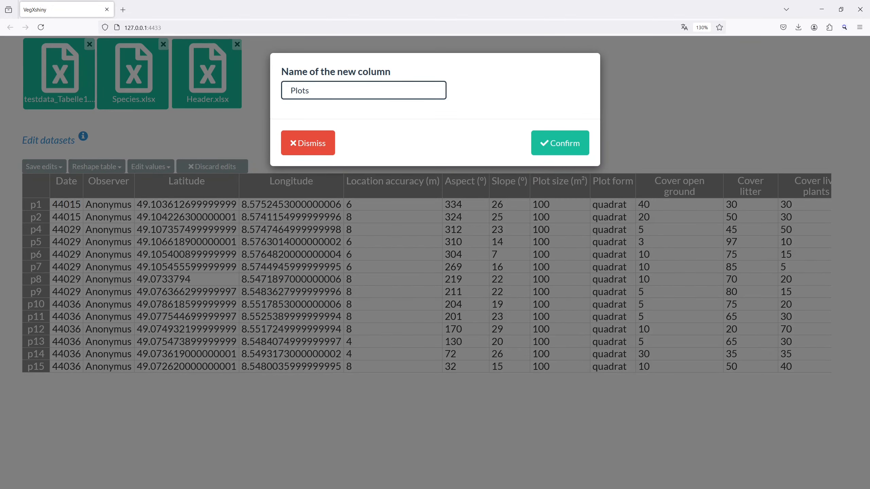
pyautogui.click(583, 135)
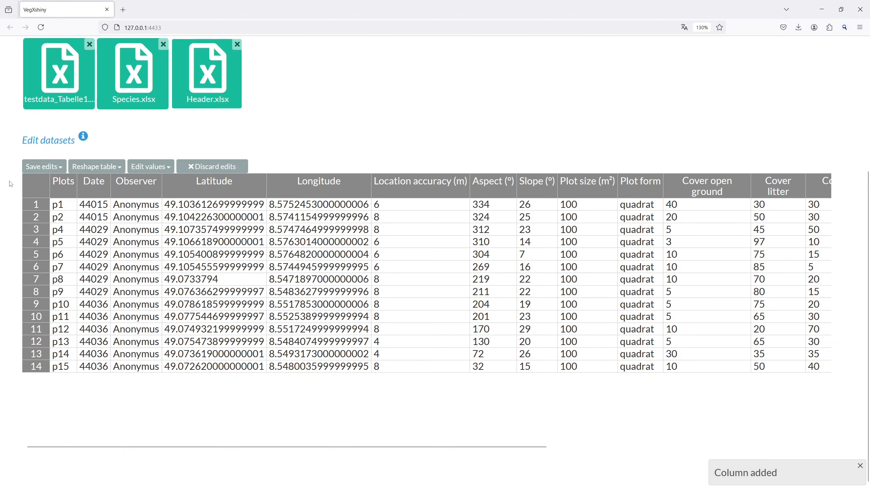
# - Reformat the Header table's Date column using excel-win as the original format
pyautogui.click(151, 166)
pyautogui.click(153, 199)
pyautogui.click(312, 137)
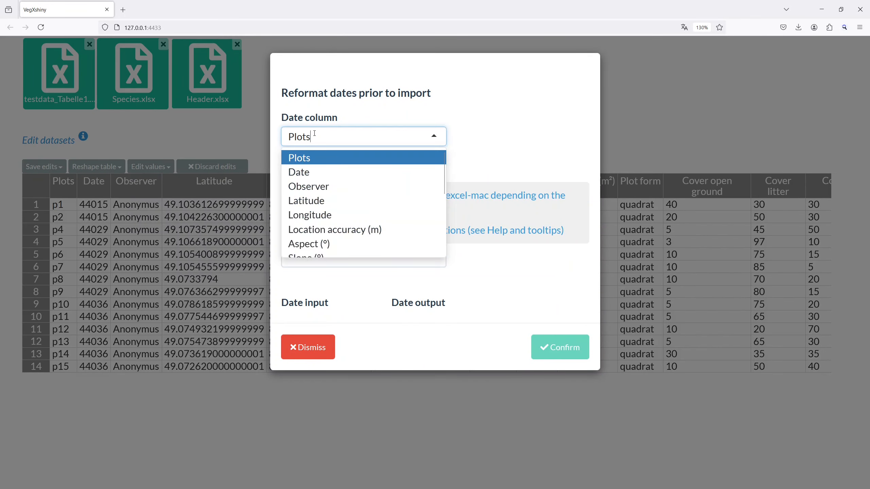
pyautogui.click(313, 170)
pyautogui.click(349, 257)
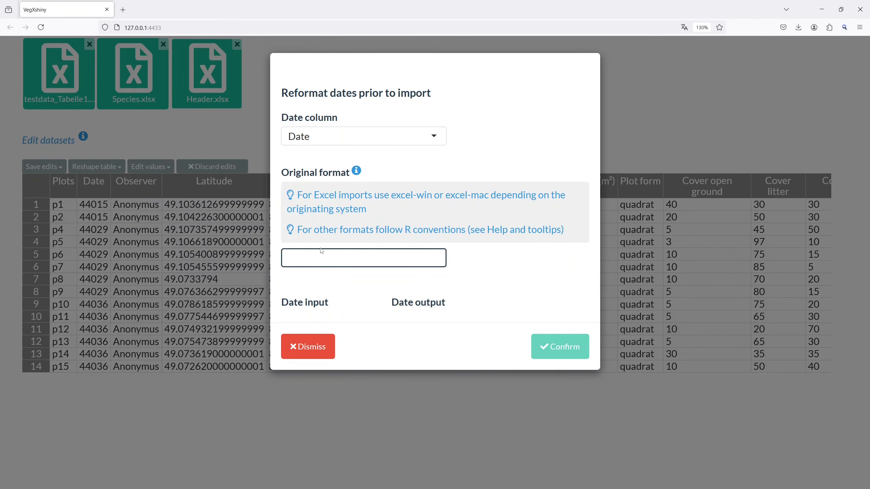
pyautogui.write('excel-win')
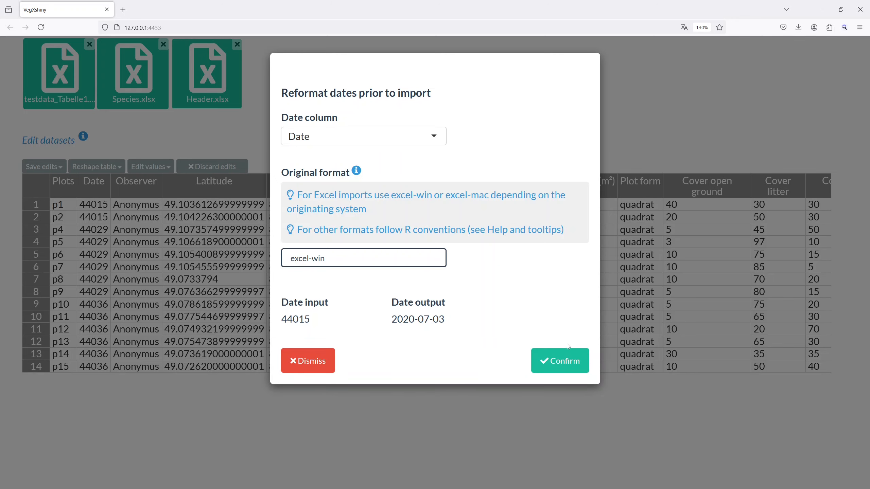
pyautogui.click(558, 364)
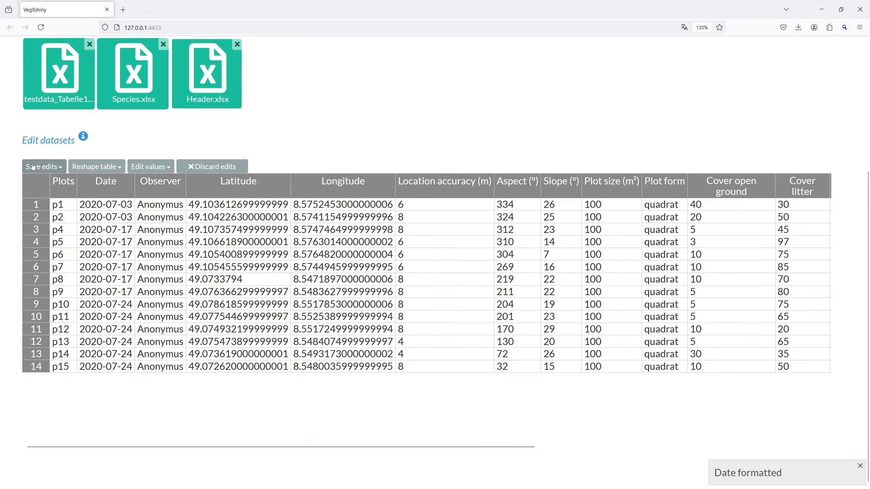
# - Save the edits to the Header table, overwriting Header.xlsx
pyautogui.click(44, 166)
pyautogui.click(58, 182)
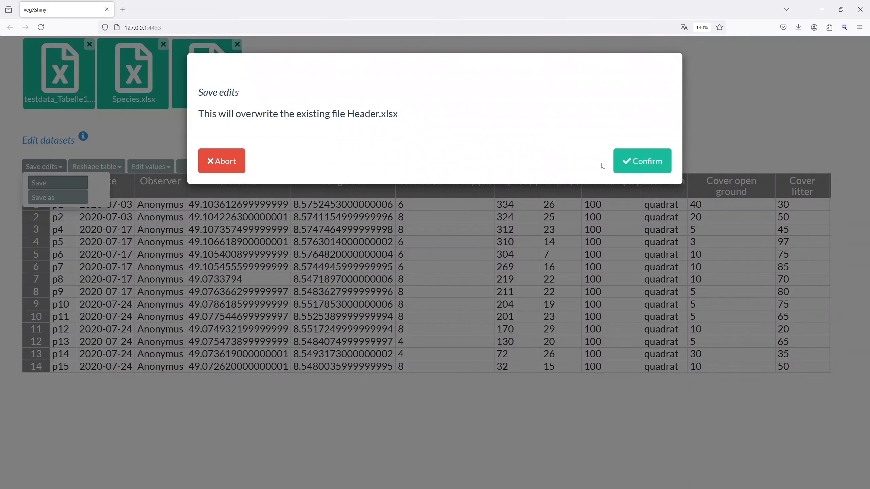
pyautogui.click(616, 166)
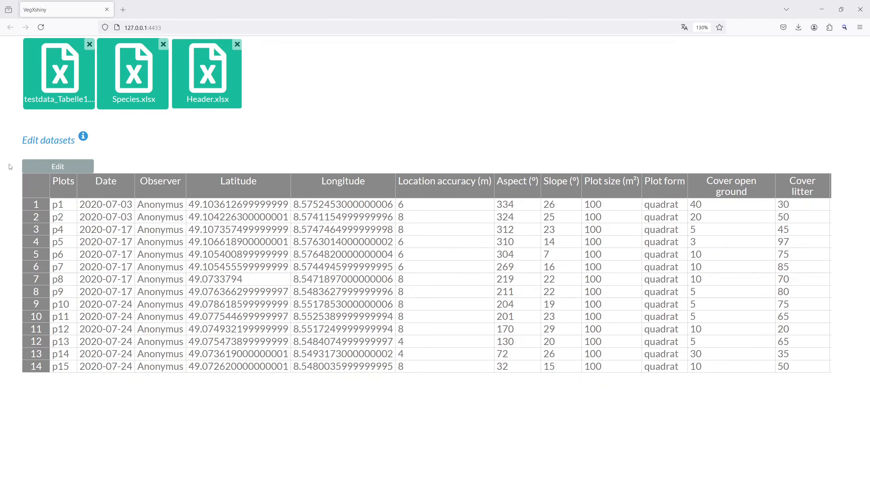
# - Save a copy of the Header table as a new dataset named Surfaces
pyautogui.click(57, 168)
pyautogui.click(57, 167)
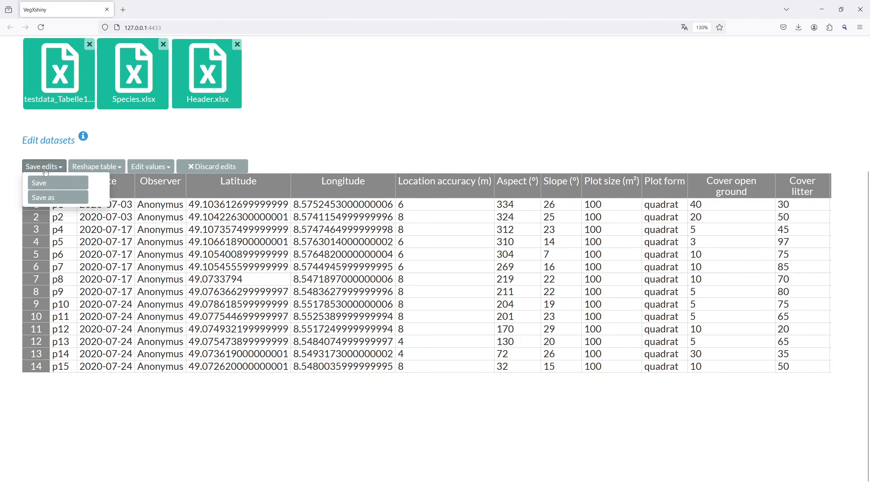
pyautogui.click(43, 198)
pyautogui.click(207, 154)
pyautogui.write('Sur')
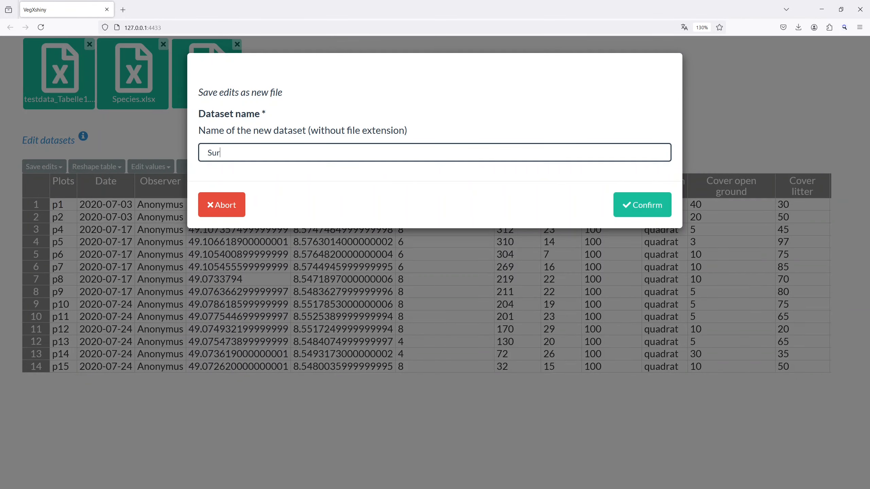
pyautogui.write('faces')
pyautogui.click(642, 205)
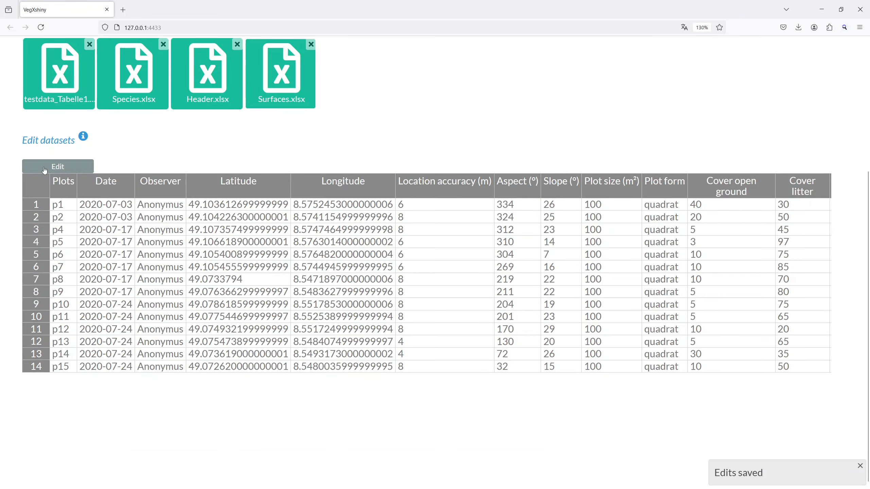
# - Remove the columns Observer through Plot form from the Surfaces table and save it over Surfaces.xlsx
pyautogui.click(44, 168)
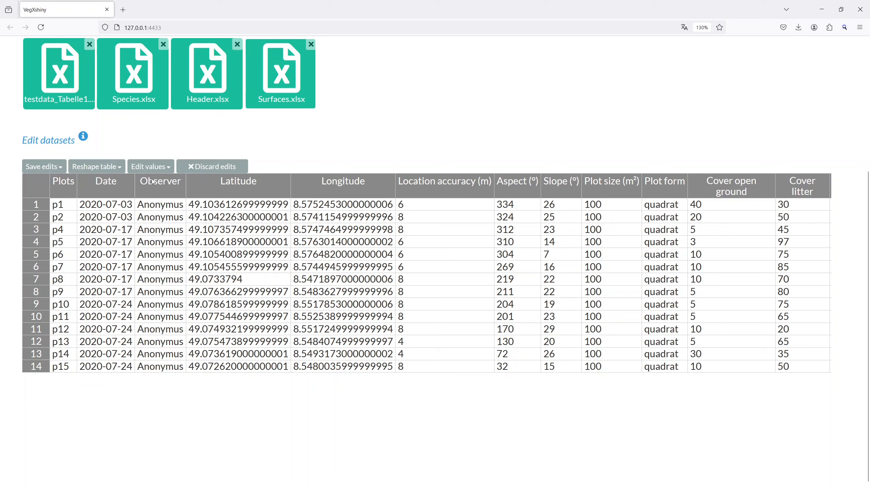
pyautogui.moveTo(155, 182); pyautogui.dragTo(648, 188)
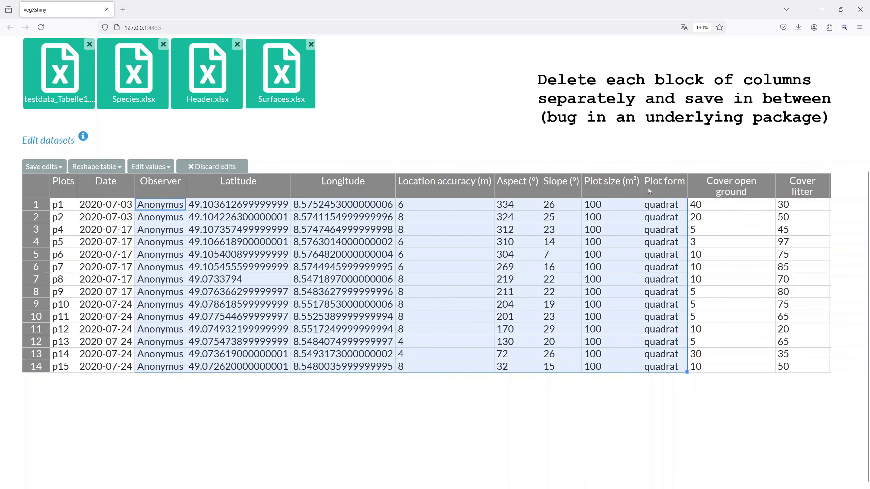
pyautogui.rightClick(357, 192)
pyautogui.click(370, 271)
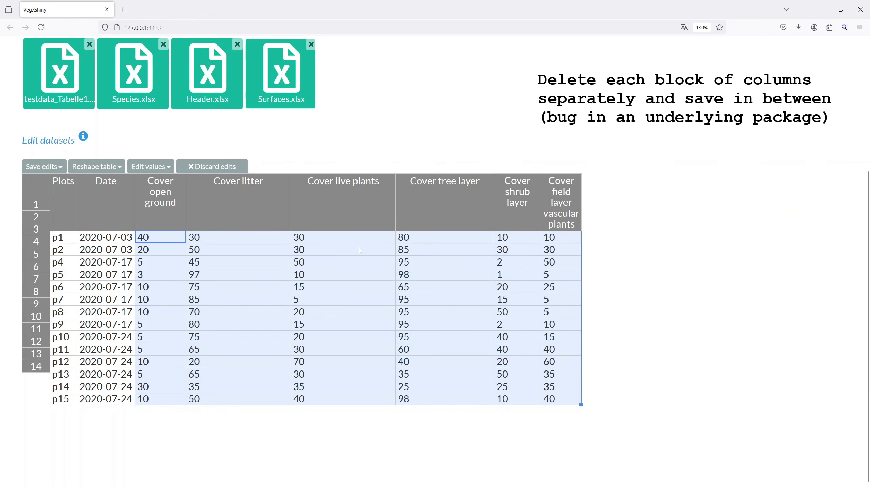
pyautogui.click(44, 167)
pyautogui.click(47, 182)
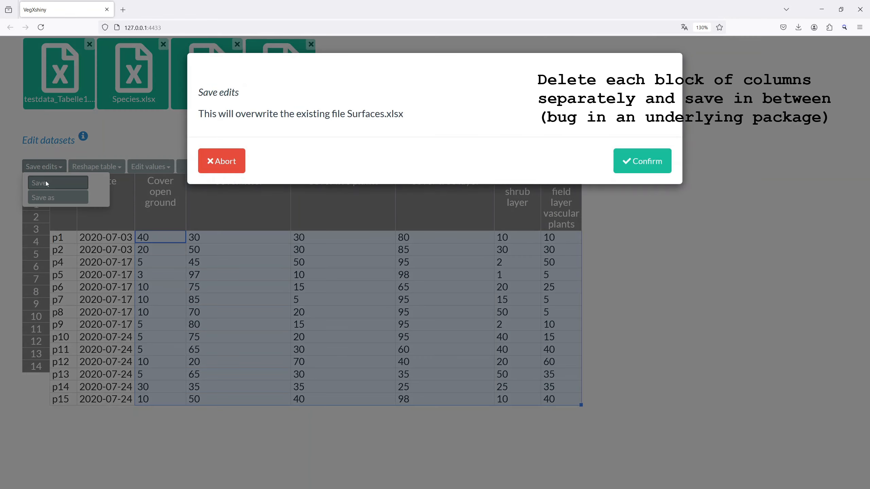
pyautogui.click(619, 167)
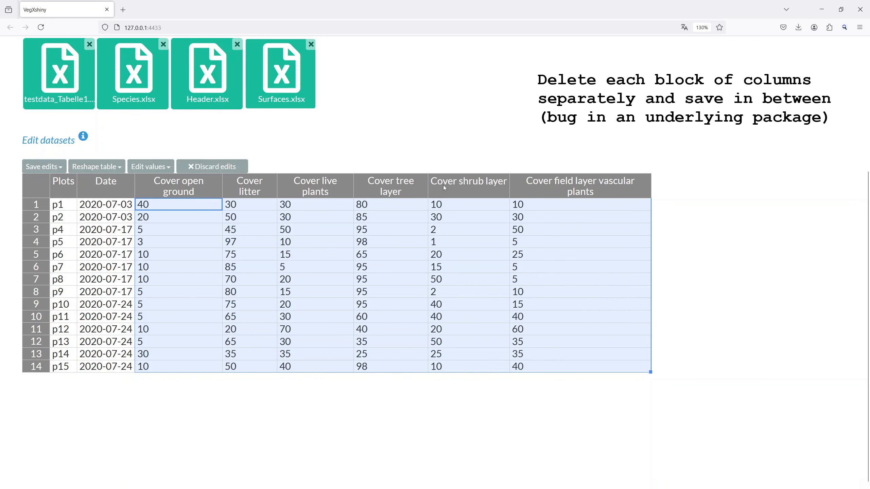
# - Remove the columns Cover tree layer through Cover field layer vascular plants from the Surfaces table and save it
pyautogui.moveTo(399, 191); pyautogui.dragTo(527, 188)
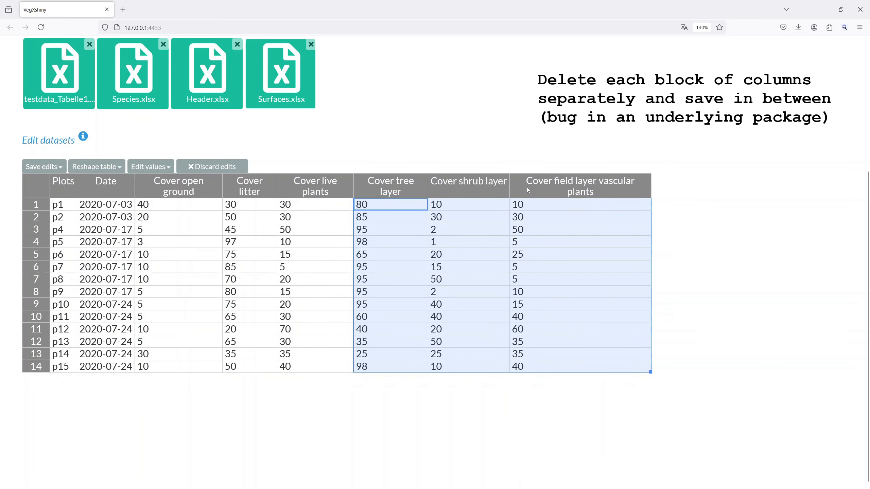
pyautogui.rightClick(488, 186)
pyautogui.click(516, 267)
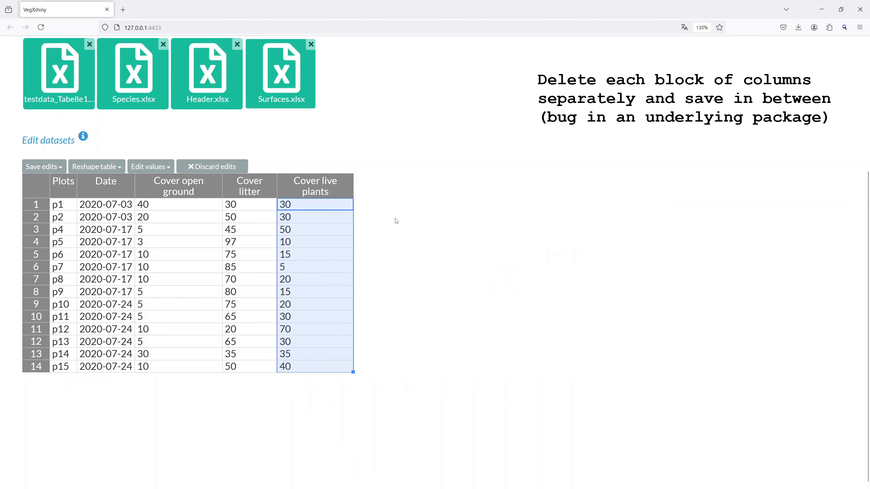
pyautogui.click(44, 166)
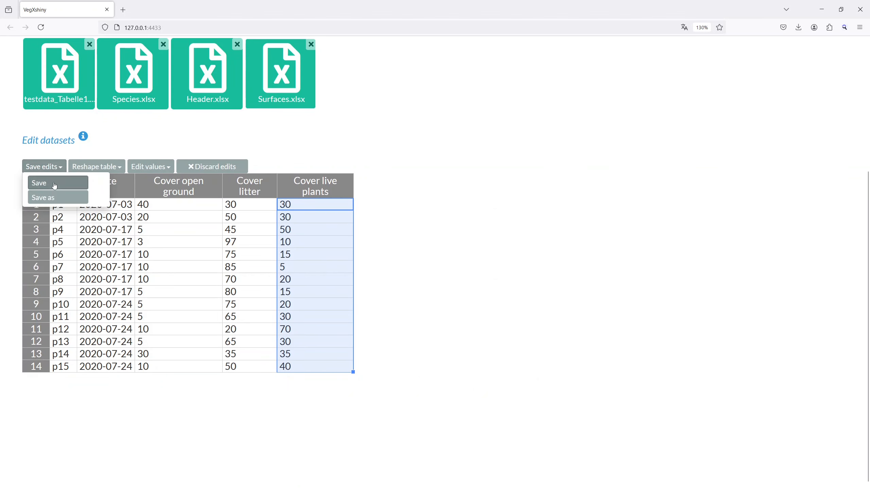
pyautogui.click(57, 183)
pyautogui.click(632, 161)
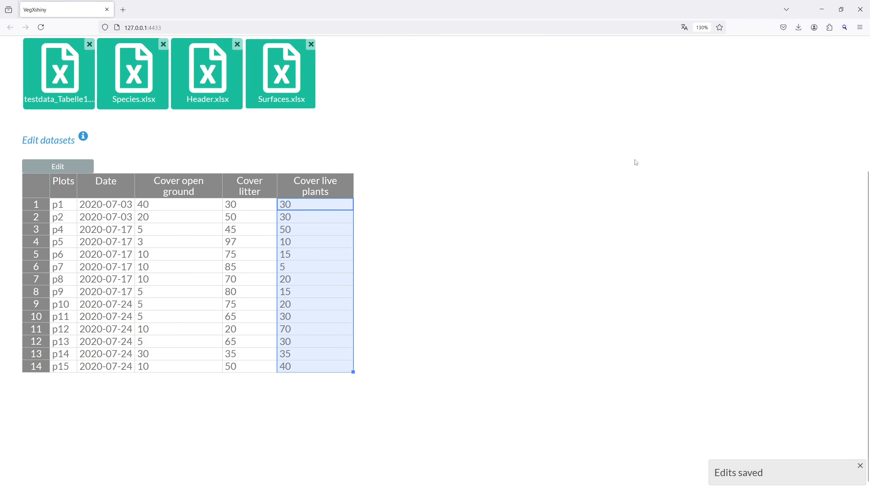
# - Pivot the Surfaces table with Plots and Date as ID columns, naming the label column Surfaces and the measurement column Cover
pyautogui.click(73, 167)
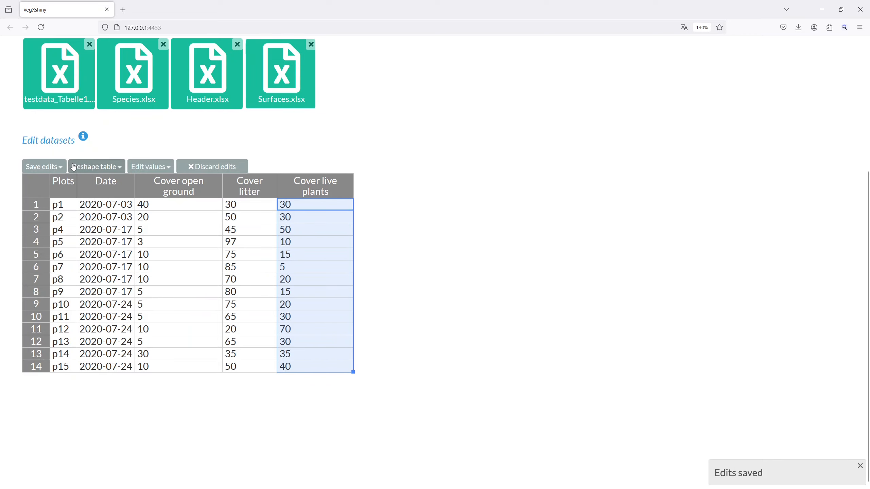
pyautogui.click(94, 167)
pyautogui.click(89, 183)
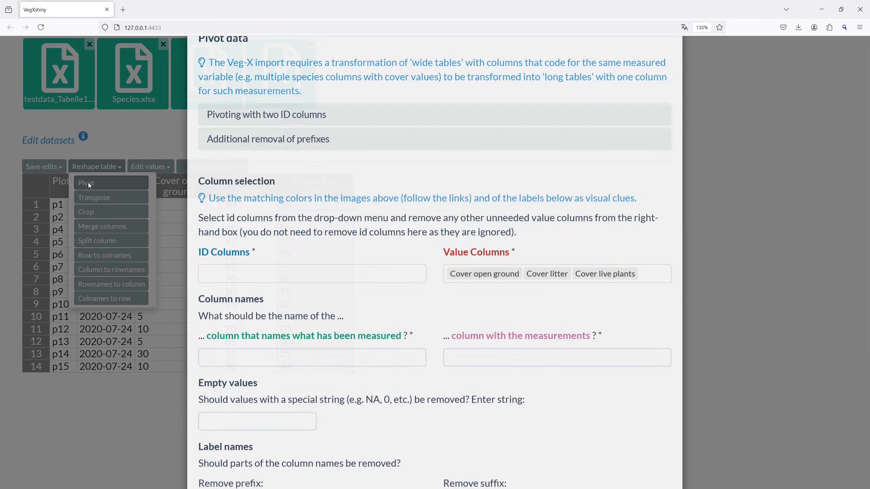
pyautogui.click(330, 329)
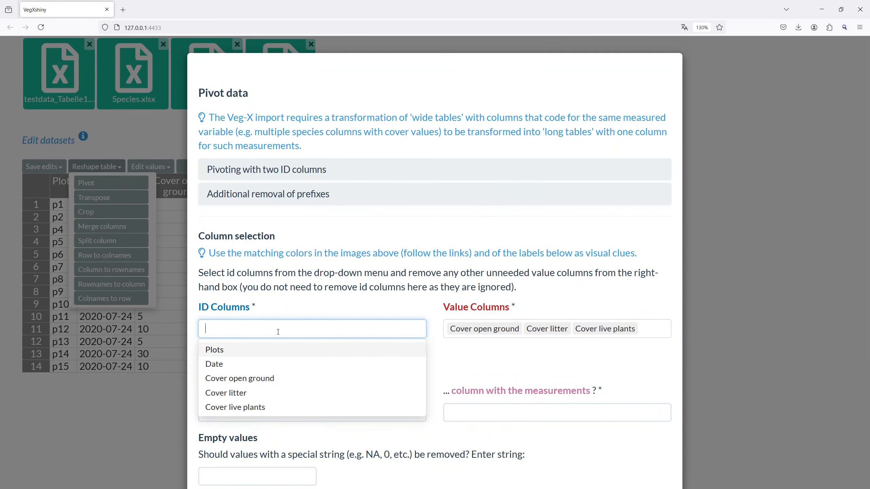
pyautogui.click(245, 349)
pyautogui.click(264, 347)
pyautogui.scroll(-5, 374, 329)
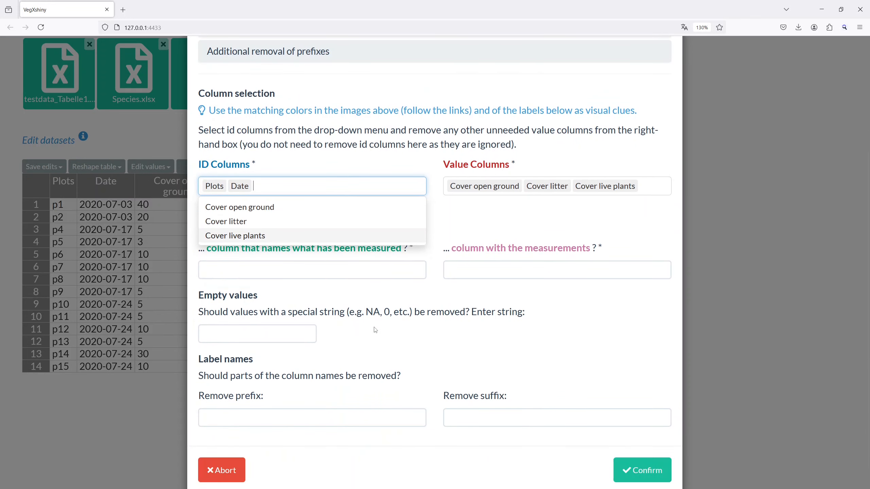
pyautogui.click(249, 273)
pyautogui.write('Surfaces')
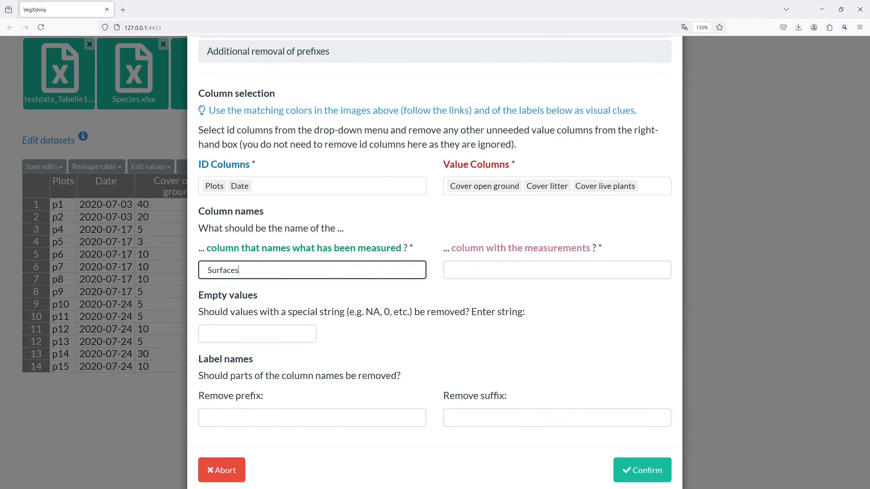
pyautogui.click(468, 273)
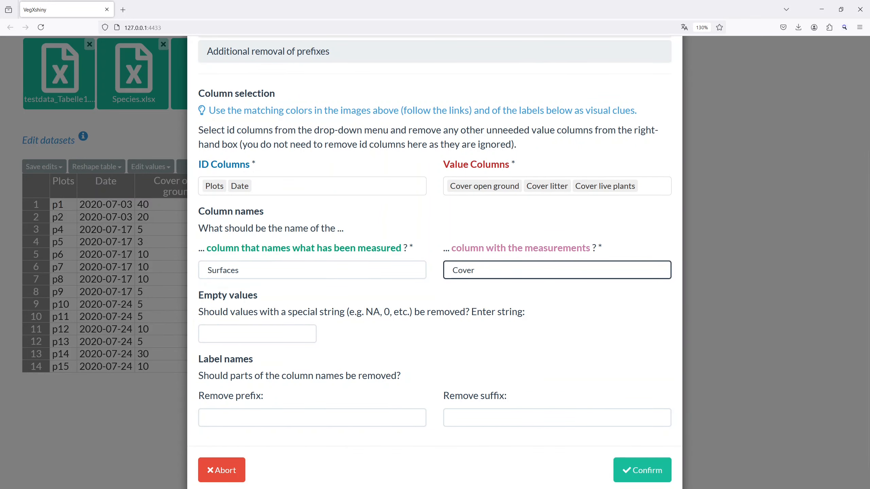
pyautogui.click(627, 461)
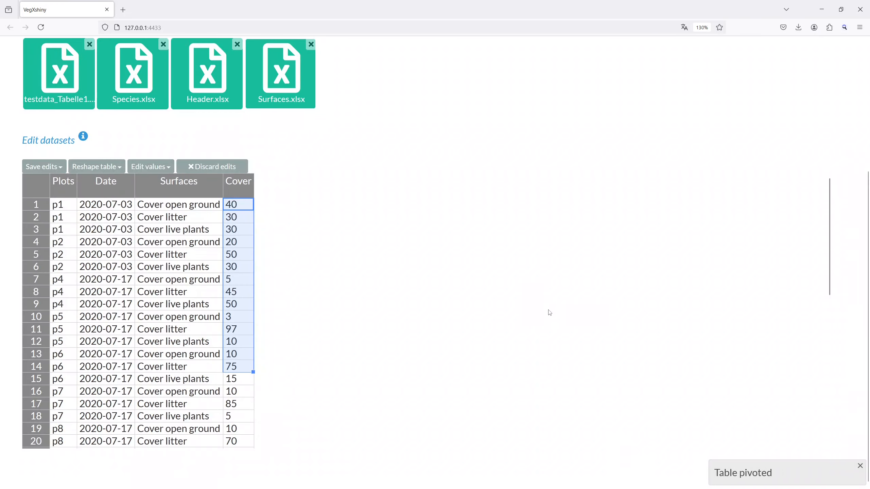
# - Save the pivoted table, overwriting Surfaces.xlsx
pyautogui.click(44, 167)
pyautogui.click(43, 183)
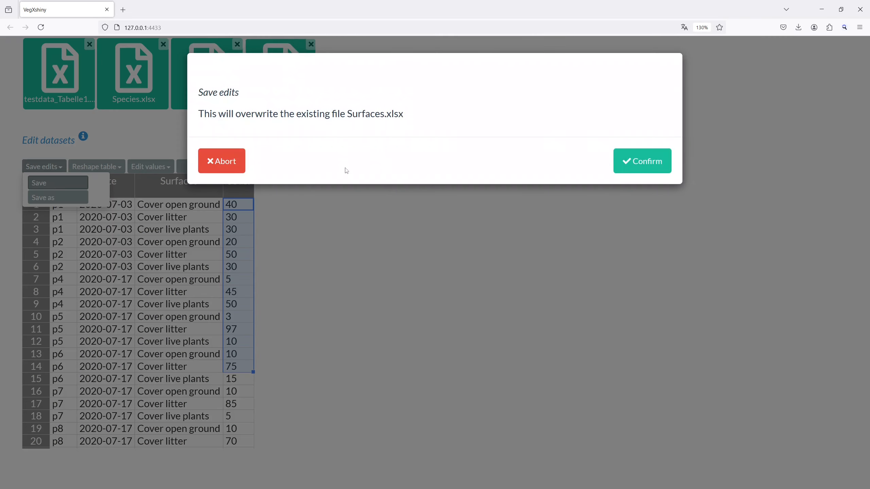
pyautogui.click(628, 163)
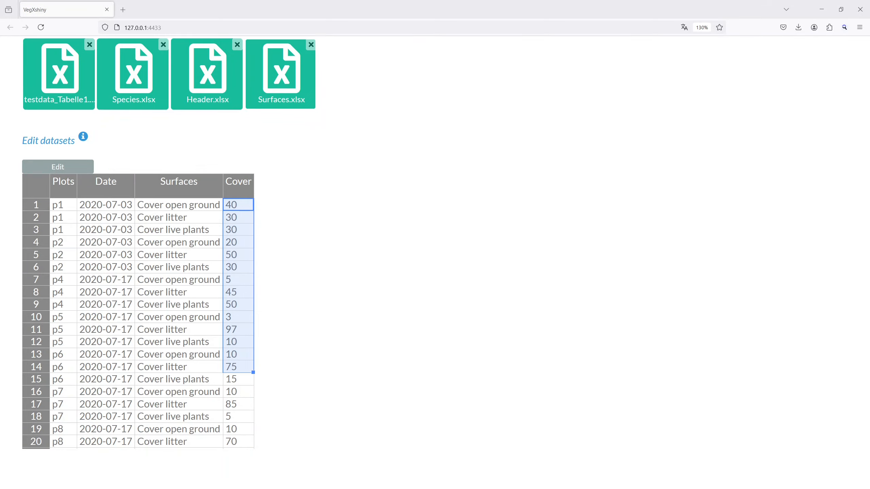
# - Open the Header dataset for editing and save a copy of it as a new dataset named Layers
pyautogui.click(218, 93)
pyautogui.click(48, 168)
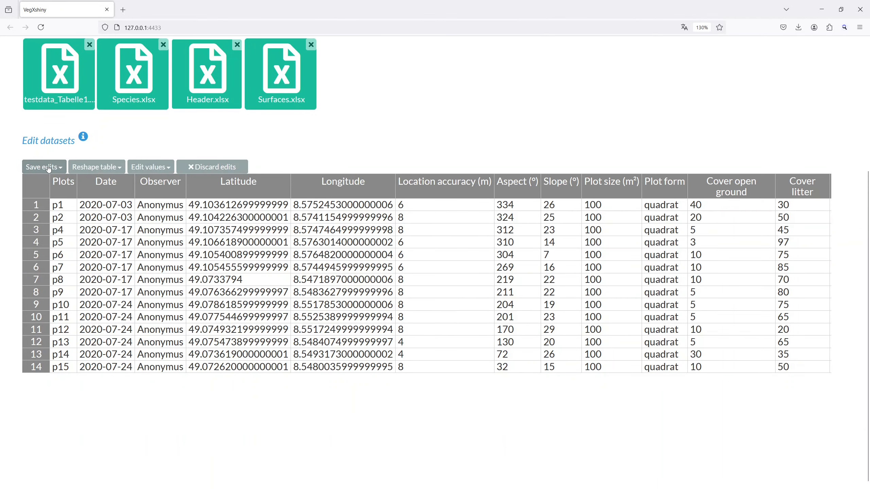
pyautogui.click(47, 169)
pyautogui.click(50, 198)
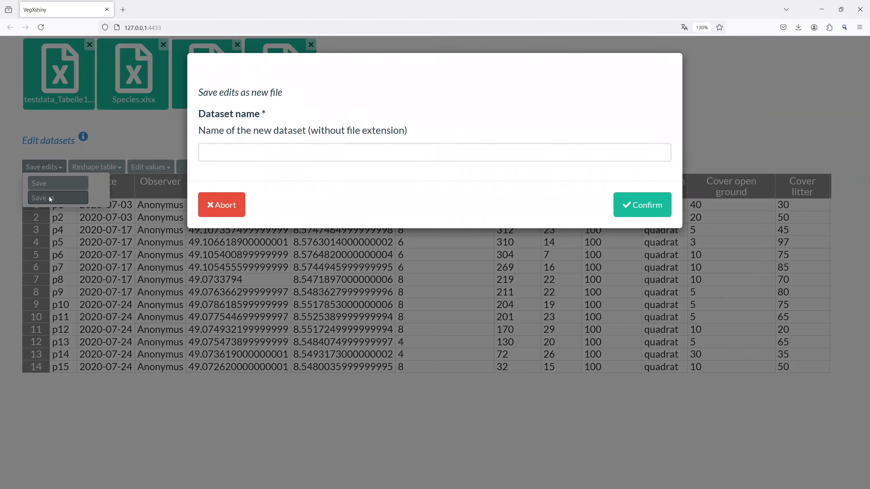
pyautogui.click(222, 152)
pyautogui.write('Layers')
pyautogui.click(641, 205)
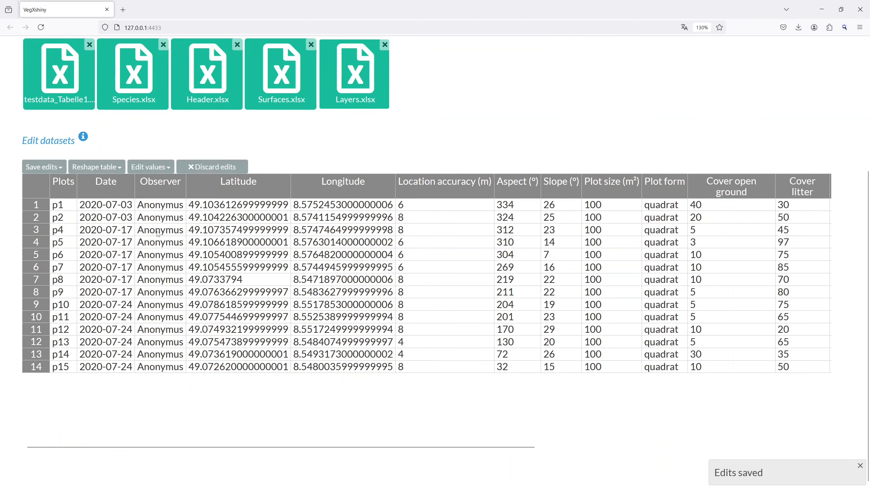
# - Remove the columns Observer through Cover live plants from the Layers table and save it over the existing file
pyautogui.moveTo(356, 447); pyautogui.dragTo(393, 453)
pyautogui.moveTo(128, 187); pyautogui.dragTo(751, 202)
pyautogui.rightClick(357, 192)
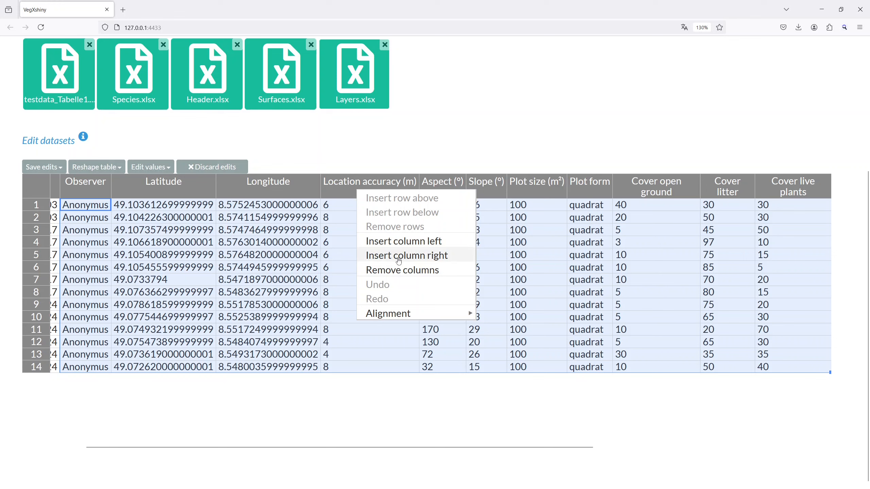
pyautogui.click(400, 272)
pyautogui.click(43, 167)
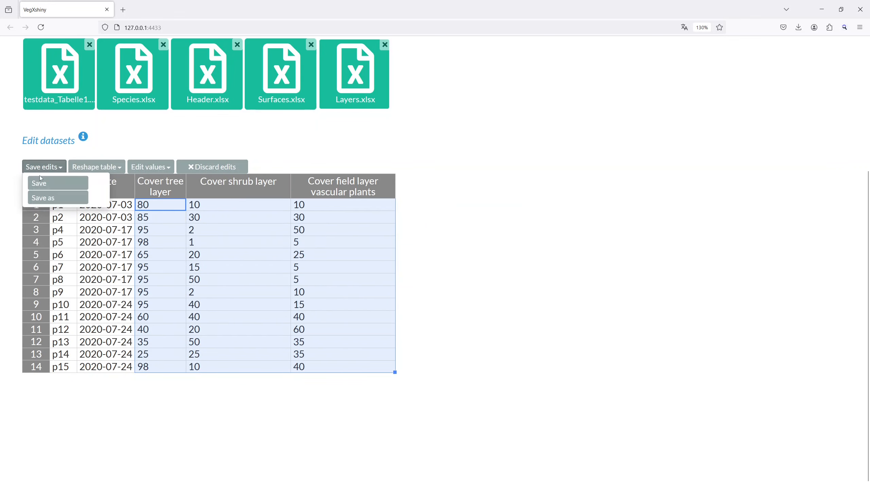
pyautogui.click(44, 182)
pyautogui.click(634, 161)
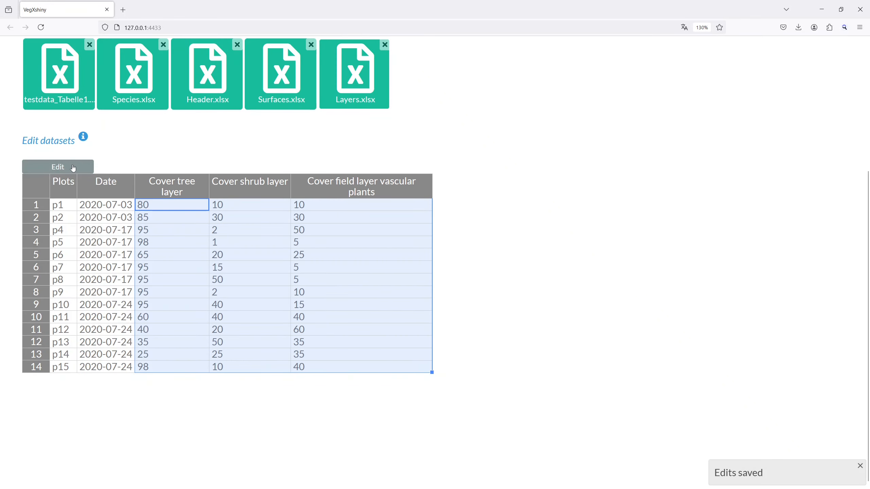
# - Pivot the Layers table with Plots and Date as ID columns, naming the label column Layers and the measurement column Cover
pyautogui.click(90, 169)
pyautogui.click(91, 168)
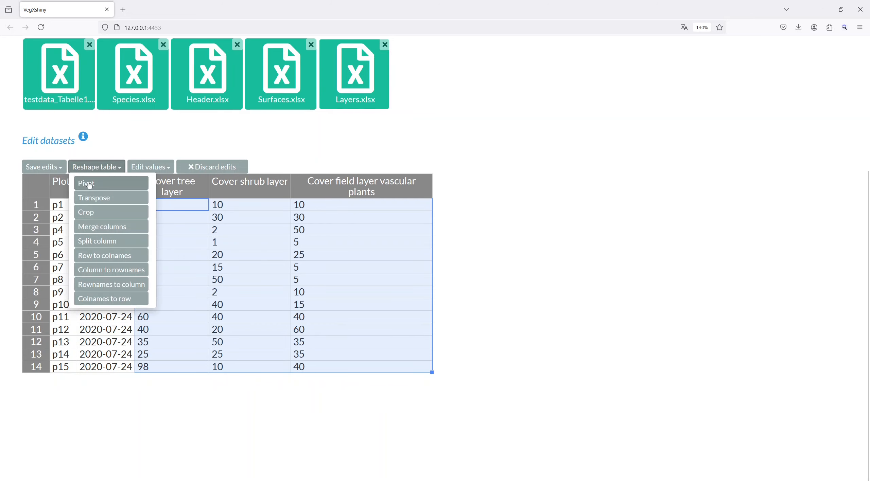
pyautogui.click(94, 186)
pyautogui.click(240, 331)
pyautogui.click(240, 349)
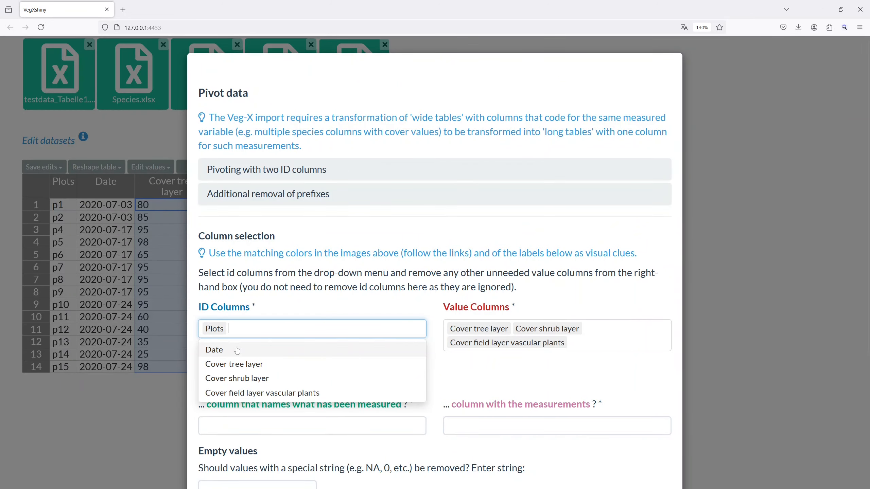
pyautogui.click(240, 349)
pyautogui.scroll(-5, 240, 342)
pyautogui.click(243, 250)
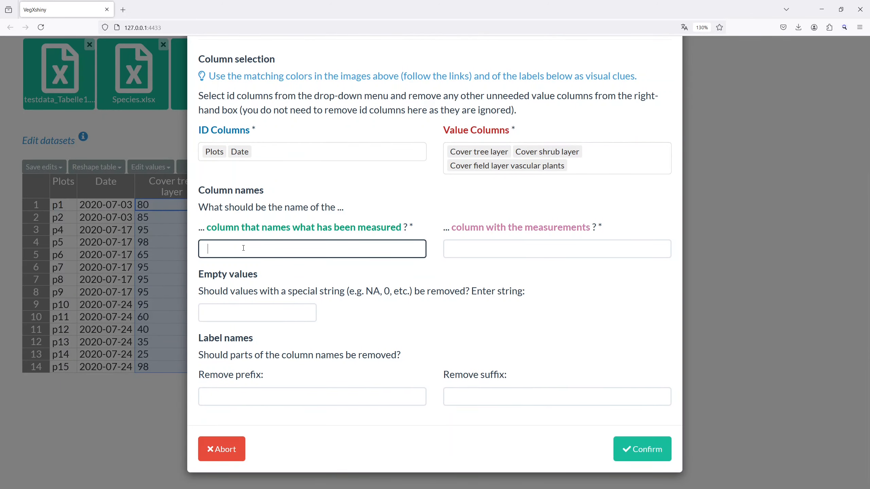
pyautogui.write('Layers')
pyautogui.click(500, 250)
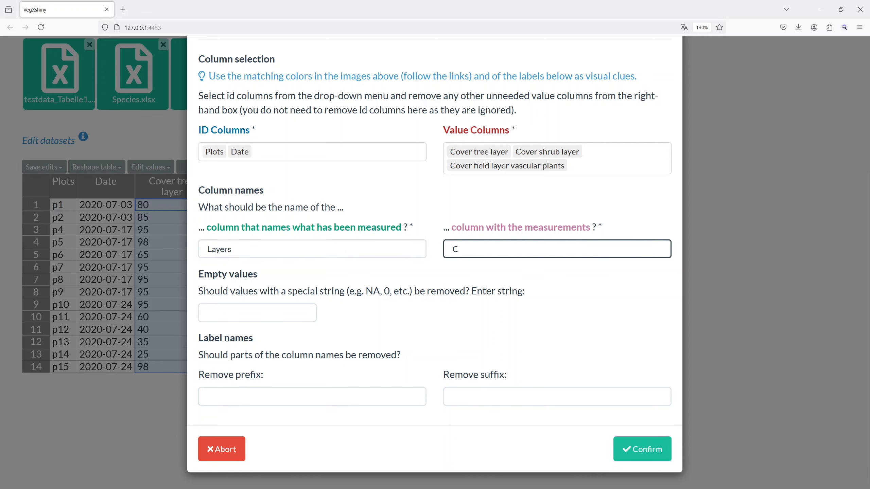
pyautogui.click(635, 454)
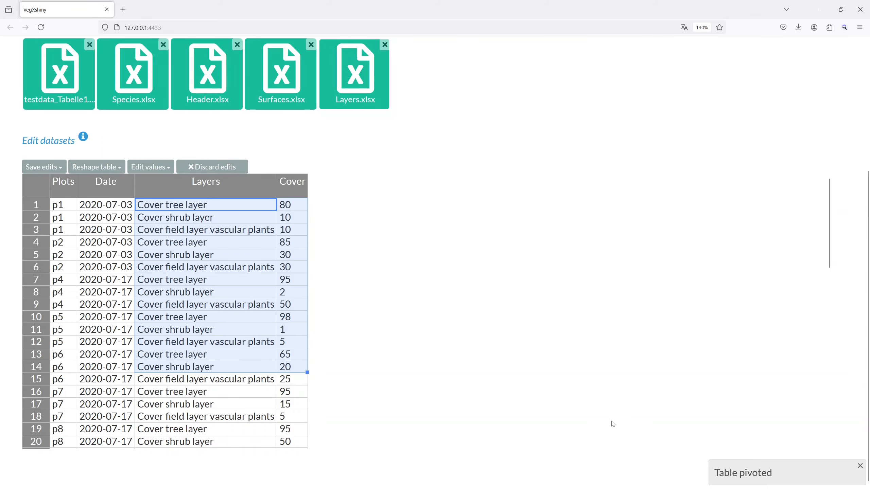
# - Save the pivoted table, overwriting Layers.xlsx
pyautogui.click(42, 169)
pyautogui.click(38, 181)
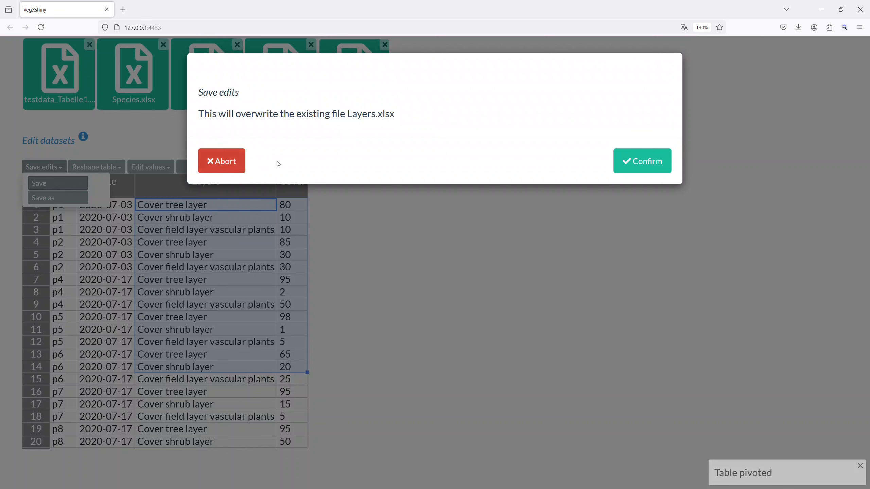
pyautogui.click(637, 162)
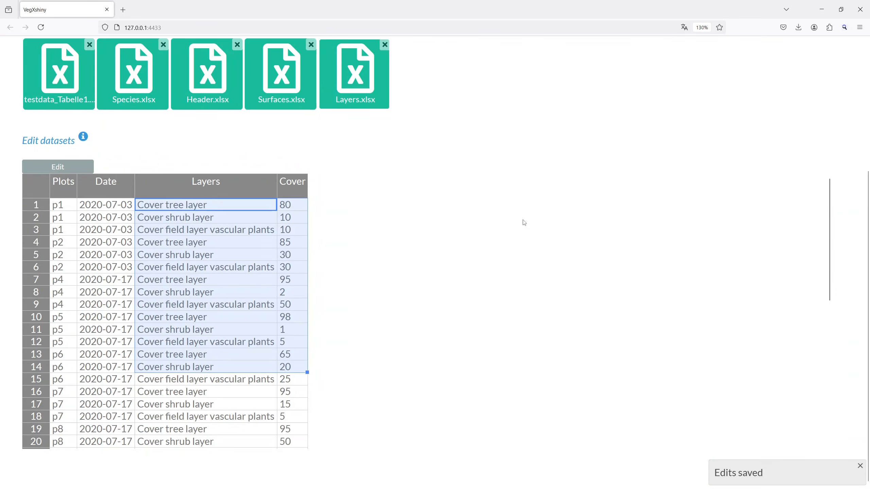
# - Start a table import to Veg-X and describe the project with the title Testproject and the abstract tralala
pyautogui.scroll(5, 553, 277)
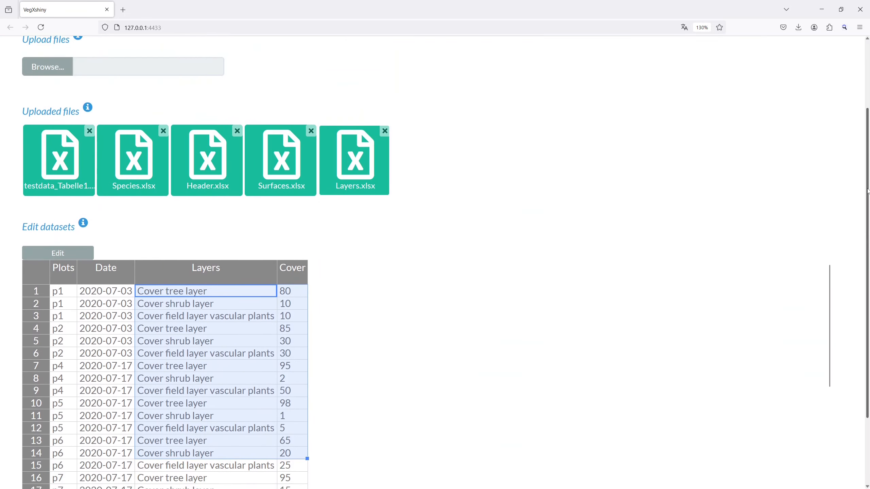
pyautogui.click(157, 53)
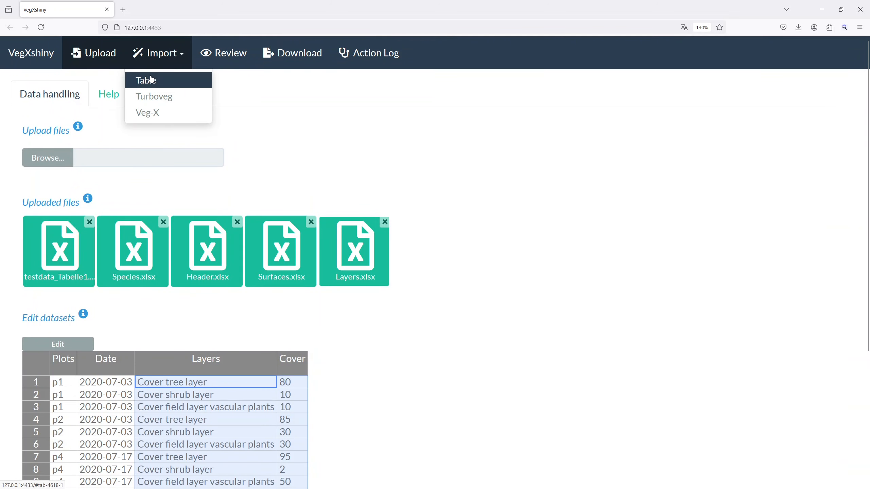
pyautogui.click(152, 80)
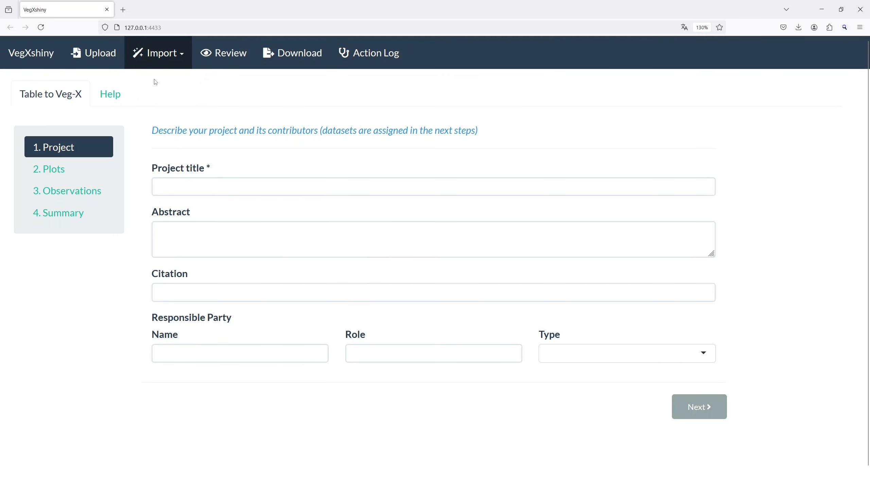
pyautogui.click(170, 187)
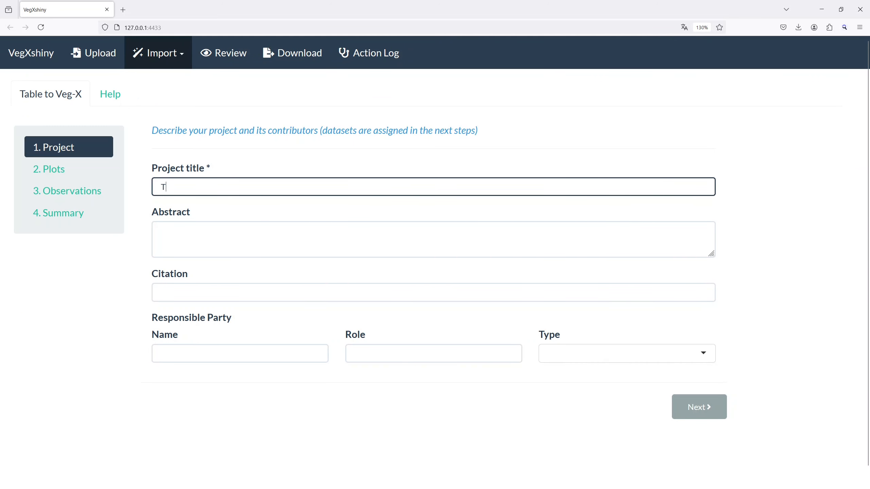
pyautogui.write('Testproject')
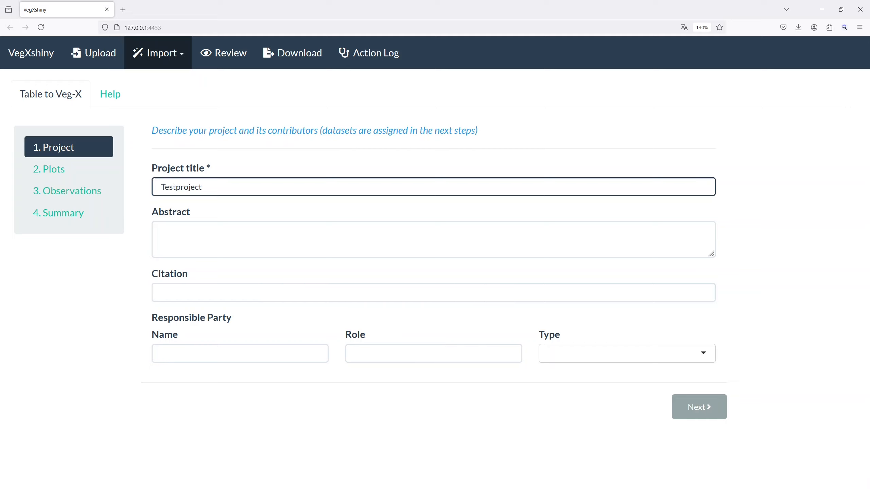
pyautogui.click(169, 232)
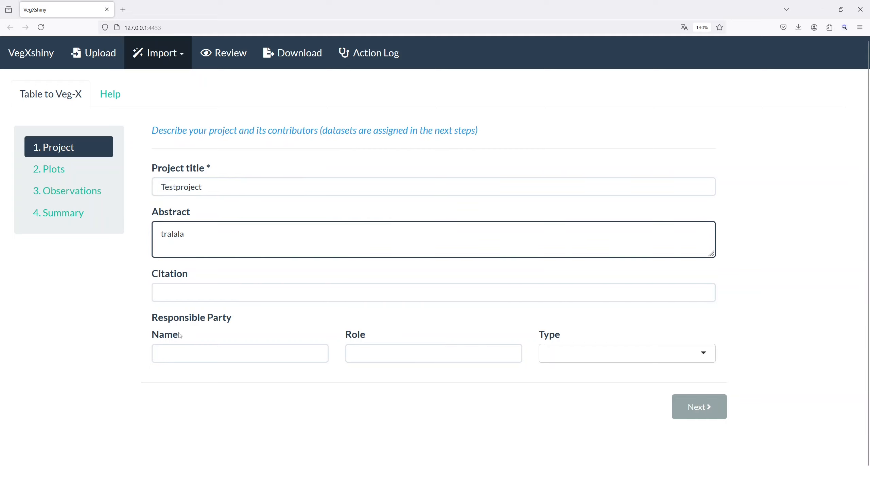
# - Enter the responsible party's name with role PI and type Individual, and continue to the Plots stage
pyautogui.click(174, 351)
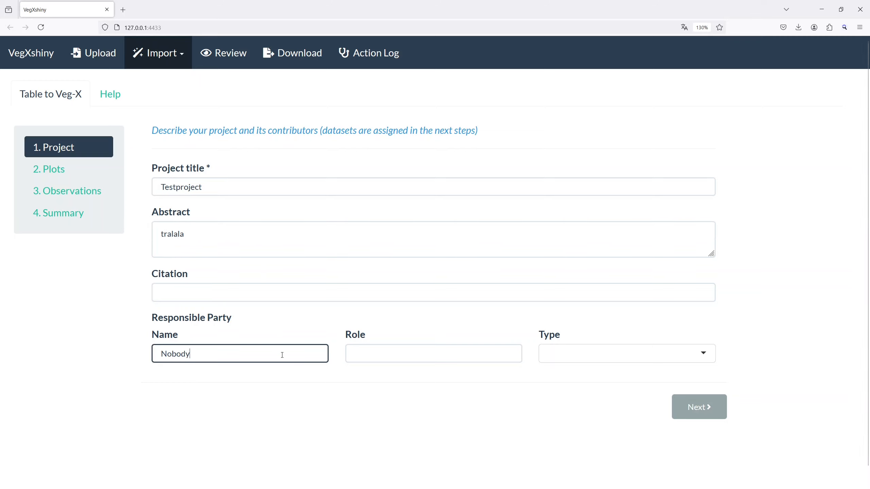
pyautogui.click(370, 355)
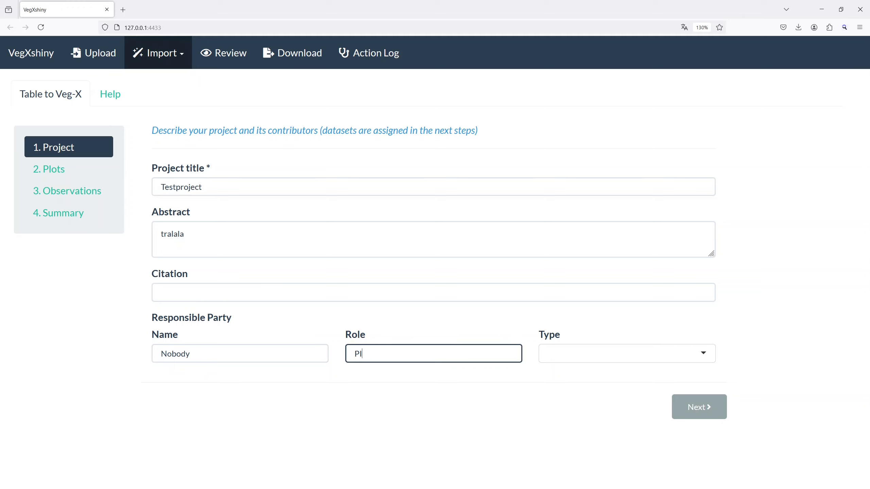
pyautogui.write('PI')
pyautogui.click(699, 356)
pyautogui.click(576, 375)
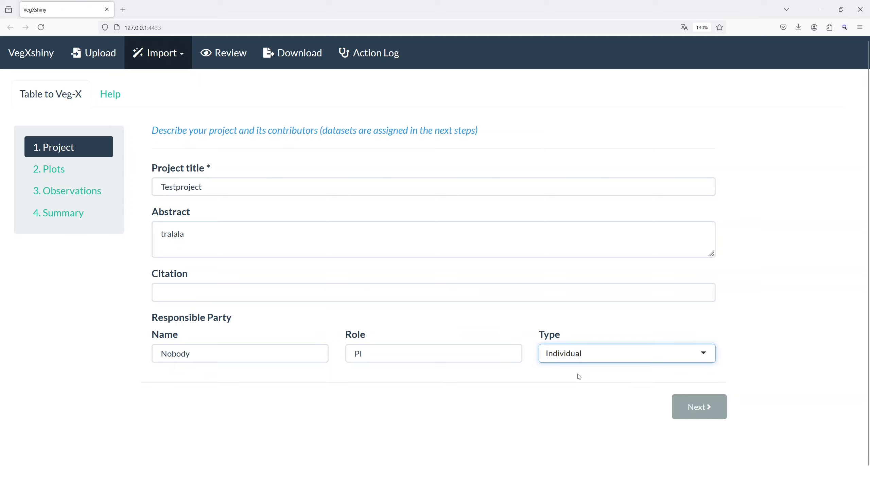
pyautogui.click(692, 408)
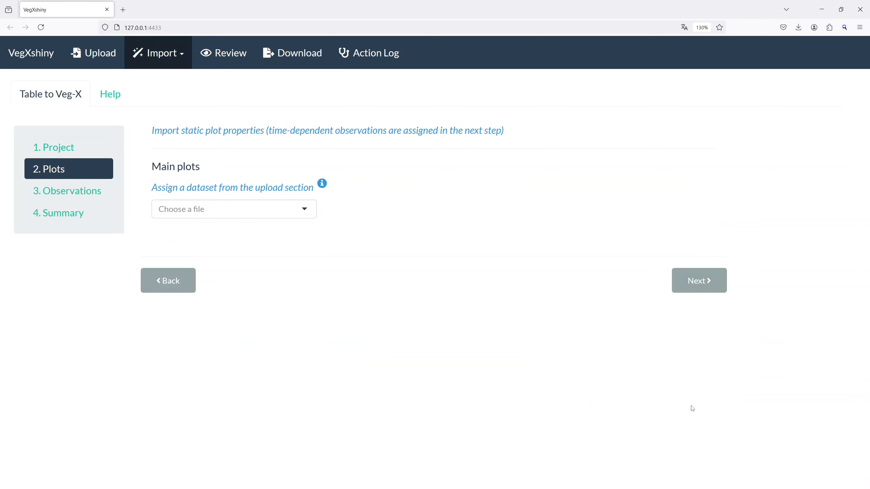
# - Open the dataset choices for the main plots
pyautogui.click(312, 209)
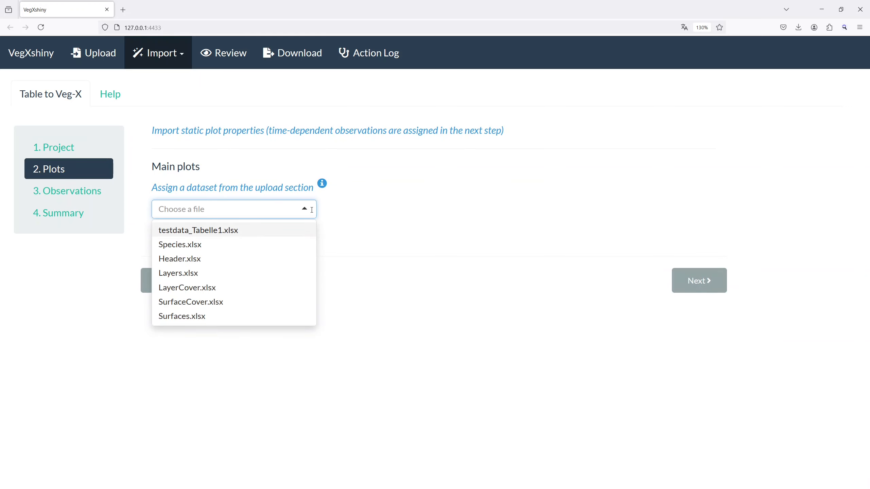